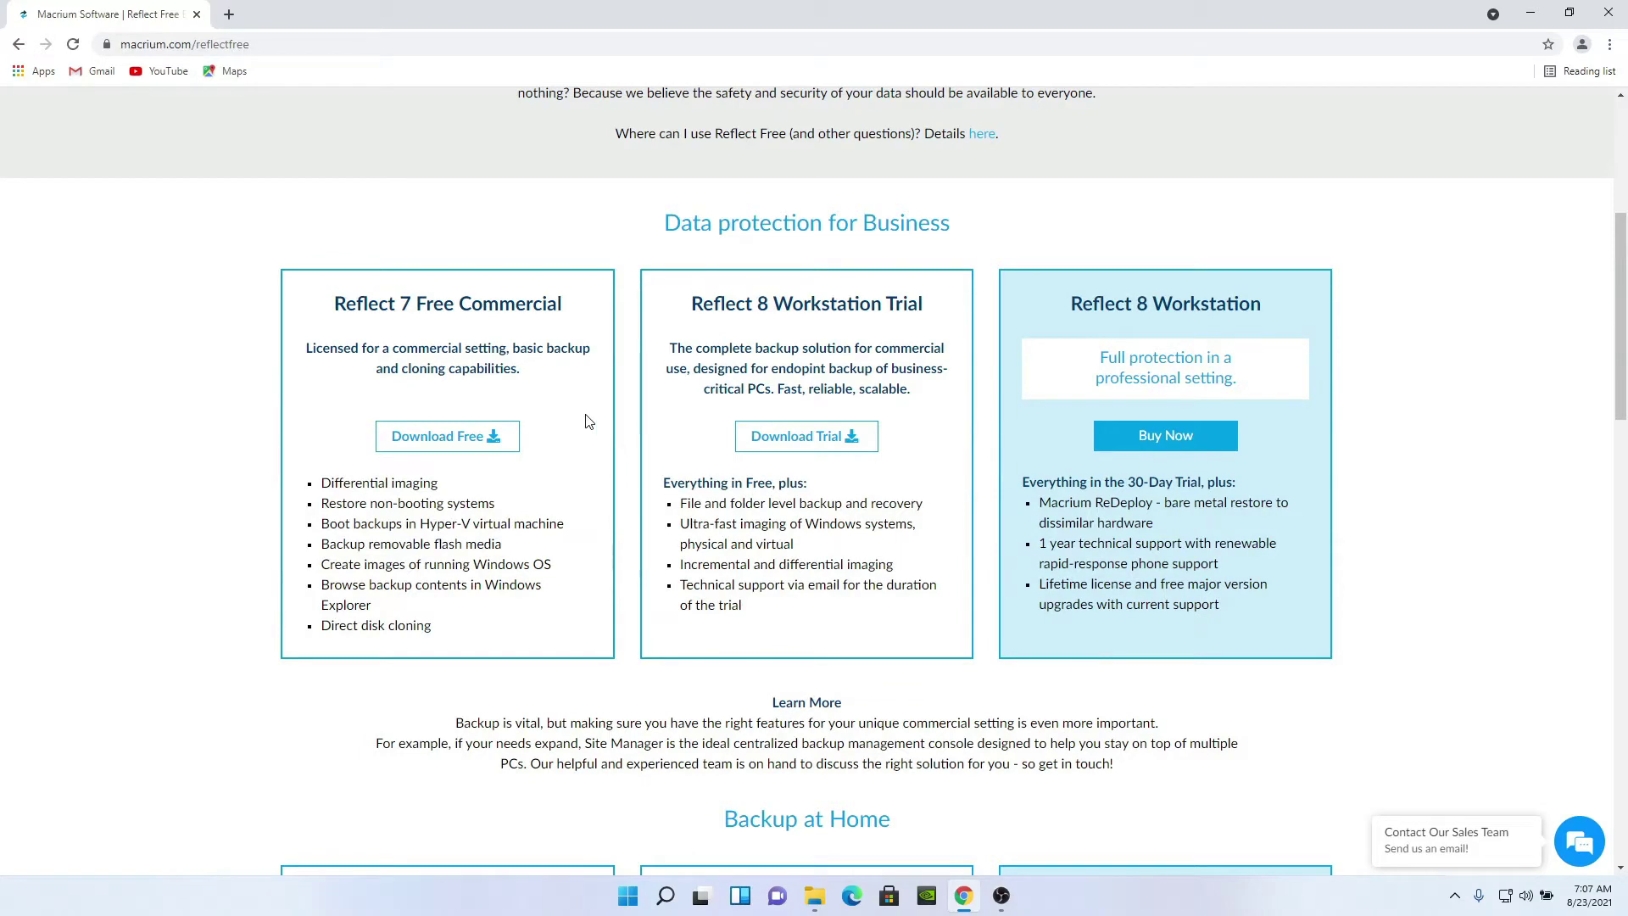
Step: Download the Reflect 7 Free download agent using a personal free license, and close the registration dialog
{"action": "left_click", "coordinate": [461, 436]}
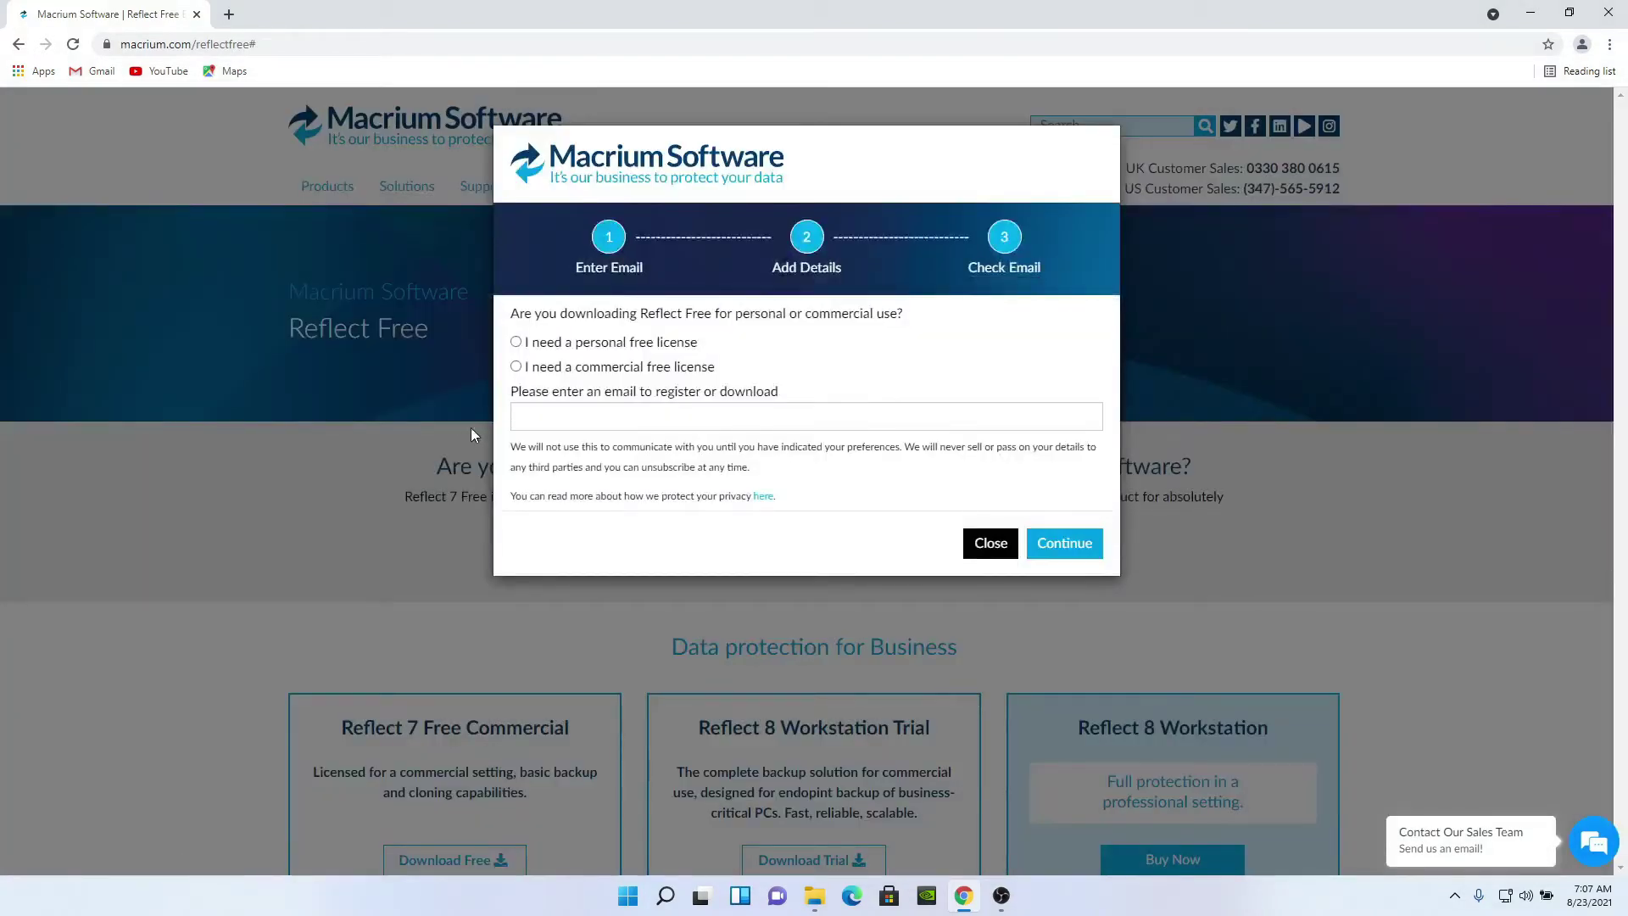
{"action": "left_click", "coordinate": [516, 344]}
{"action": "left_click", "coordinate": [1065, 546]}
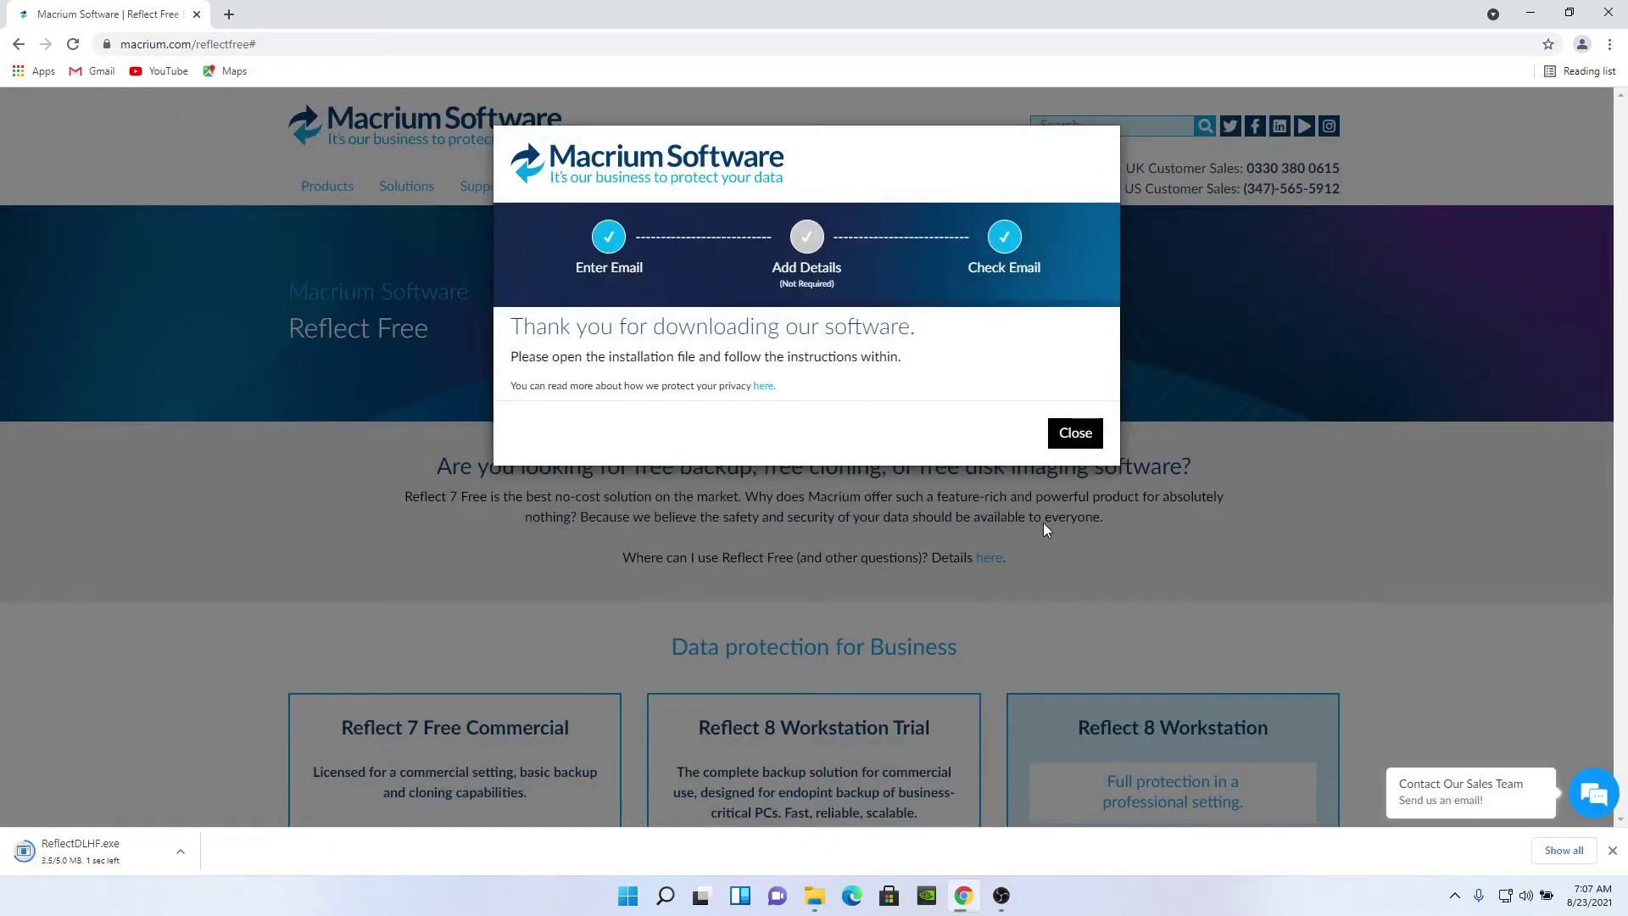
{"action": "left_click", "coordinate": [1067, 445]}
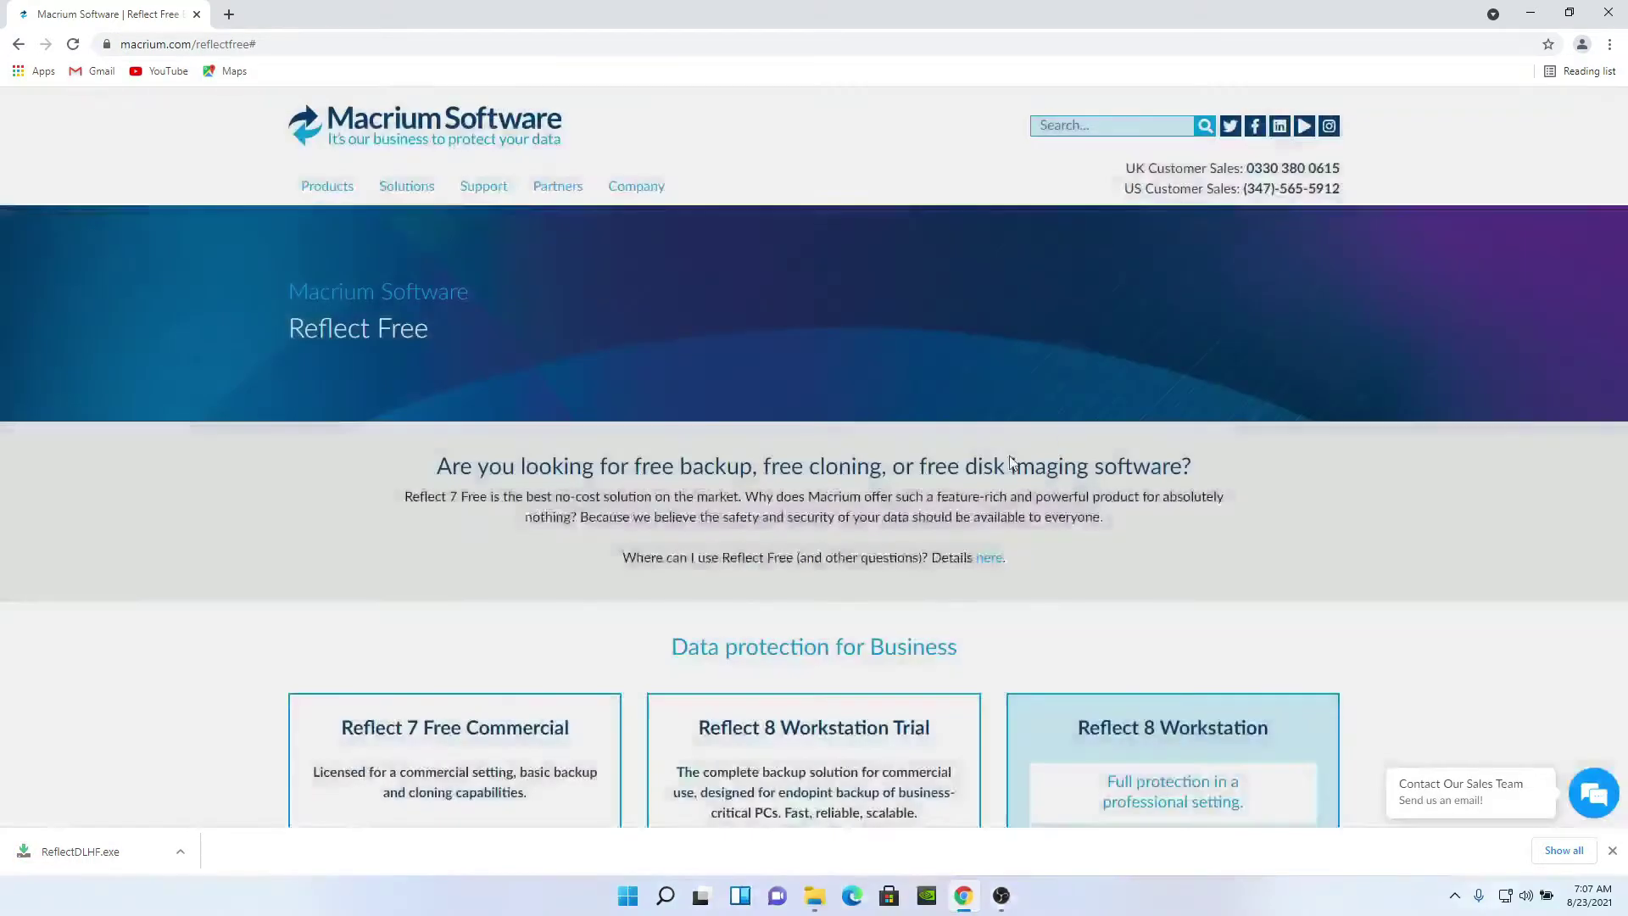
Step: Run ReflectDLHF.exe and download the Free installation package to the Downloads folder, with the installer running directly after downloading
{"action": "left_click", "coordinate": [104, 853]}
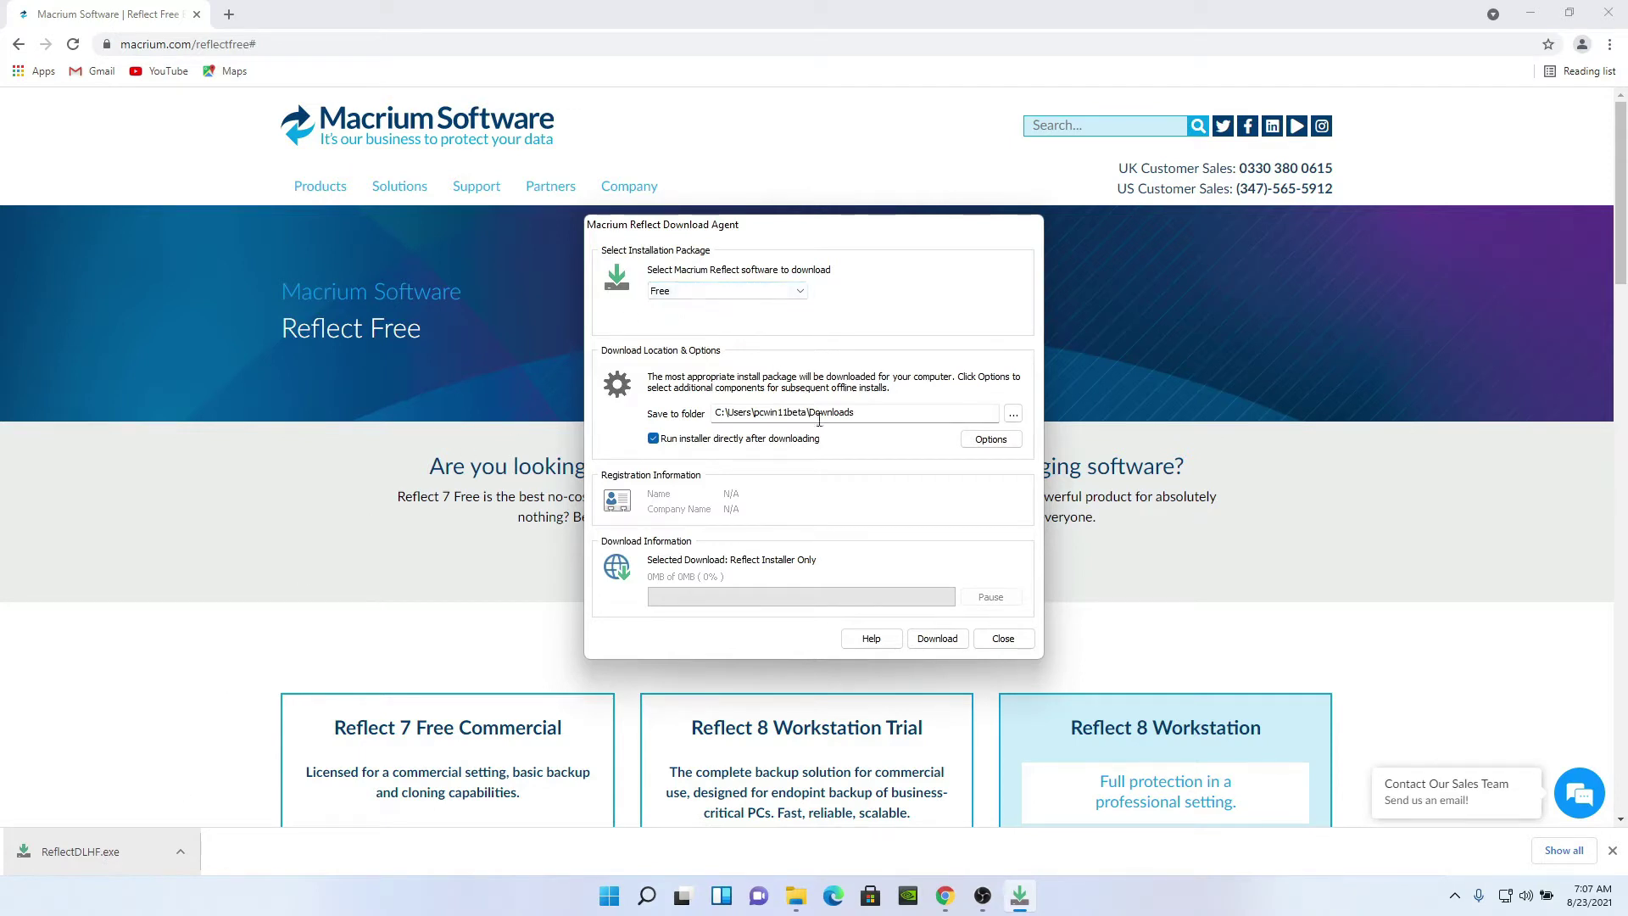
{"action": "left_click", "coordinate": [937, 638]}
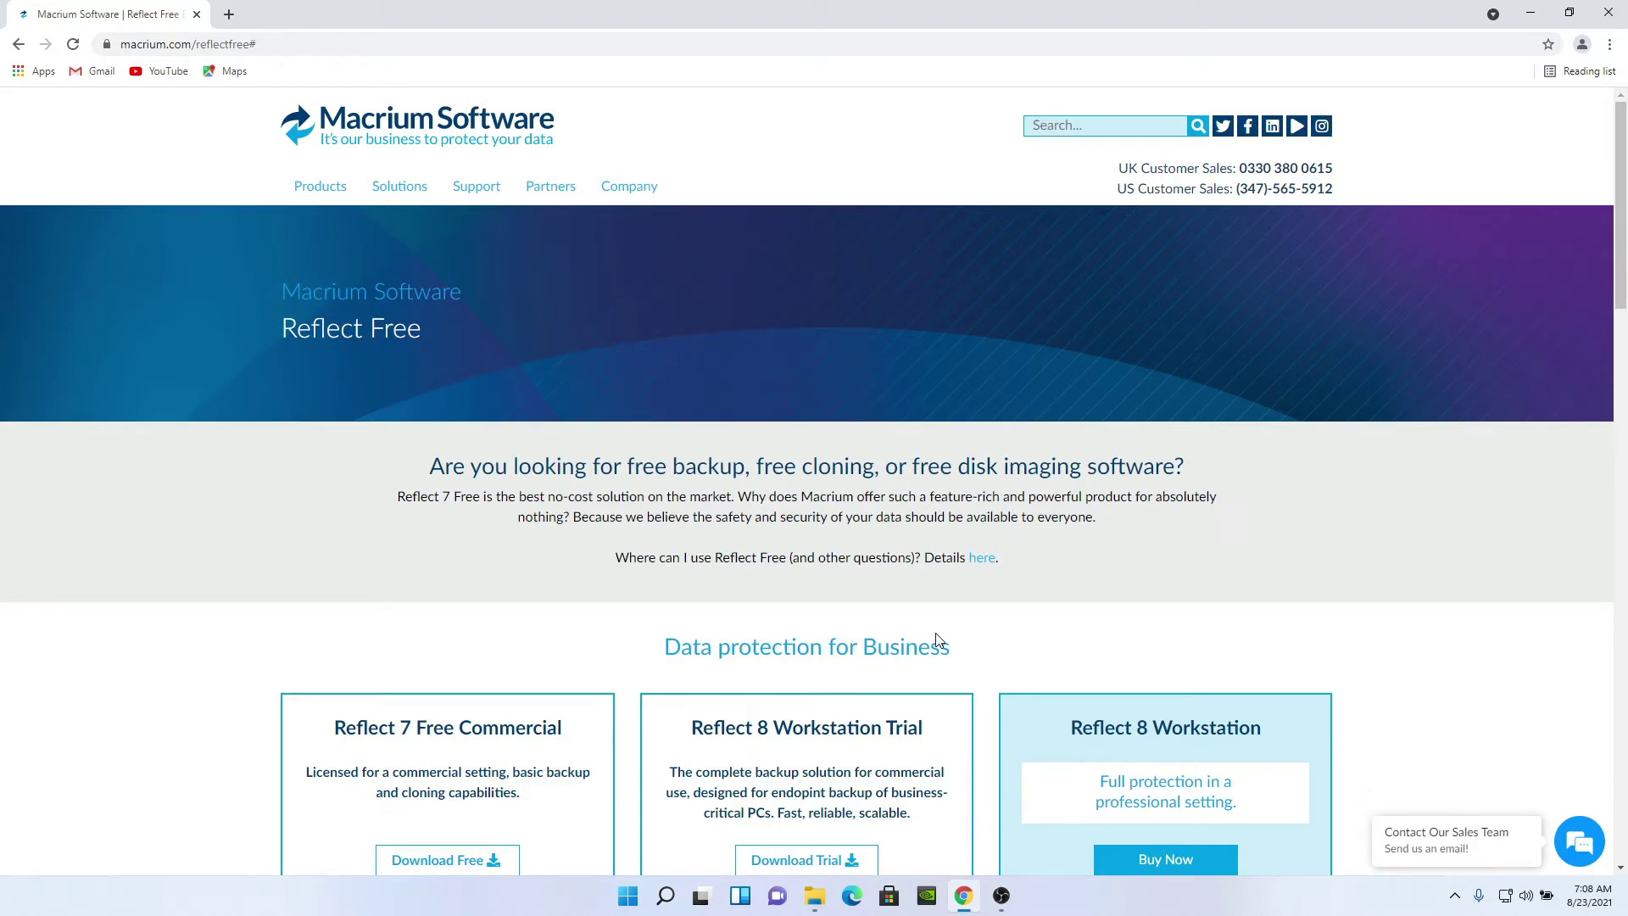
{"action": "key", "text": "super+d"}
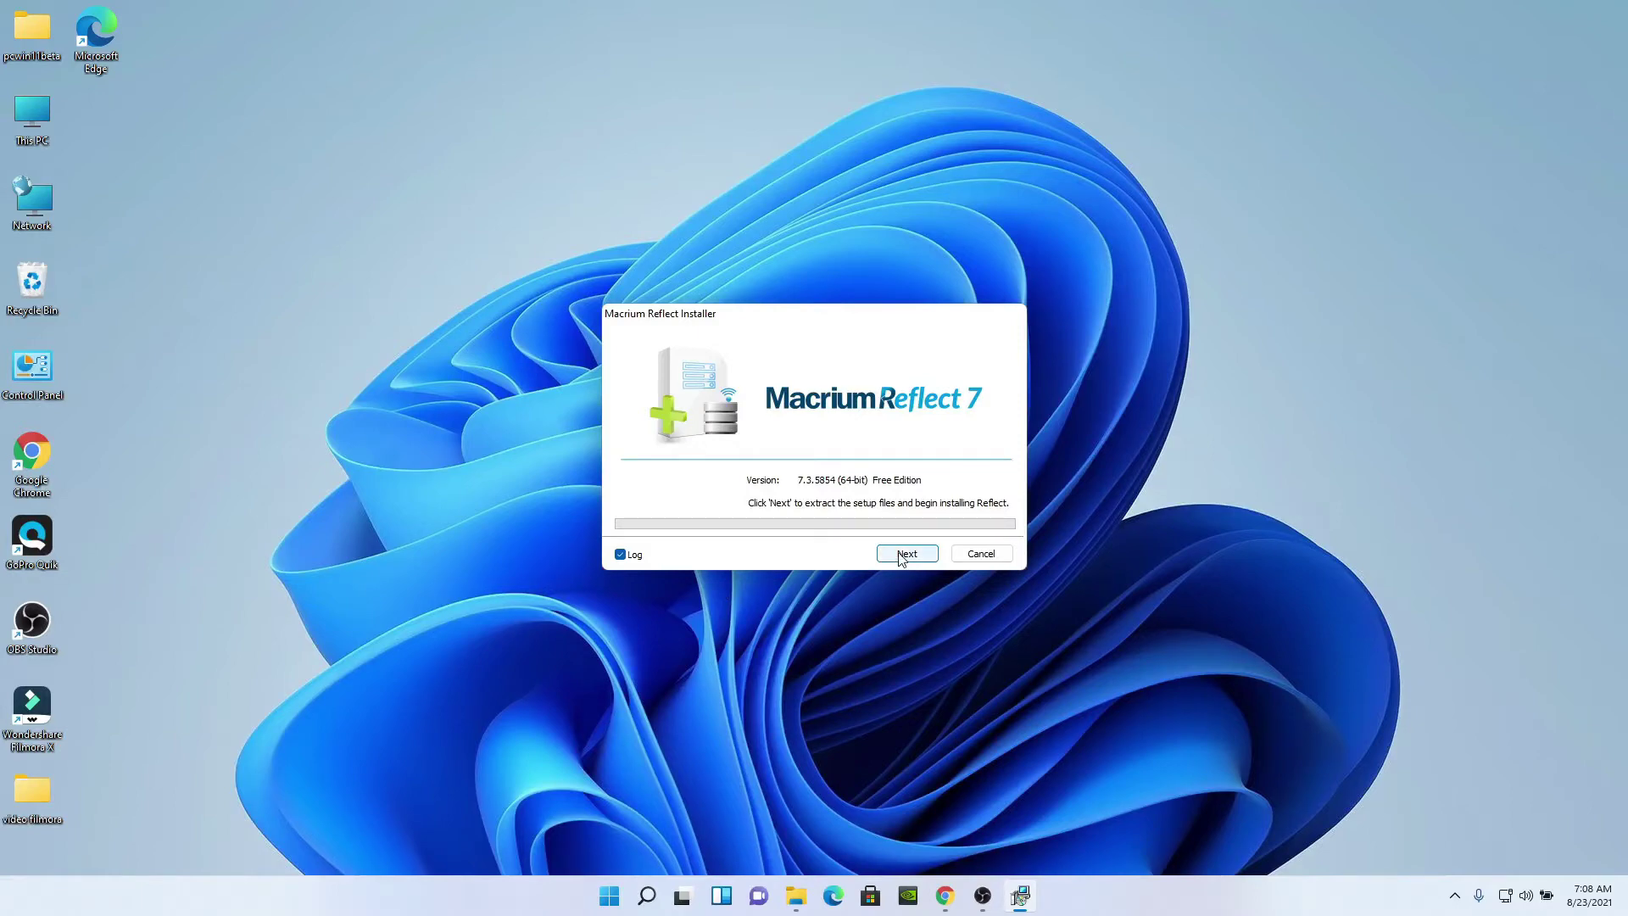
Step: Start the Macrium Reflect Free Edition setup and accept the terms of its license agreement
{"action": "left_click", "coordinate": [901, 557]}
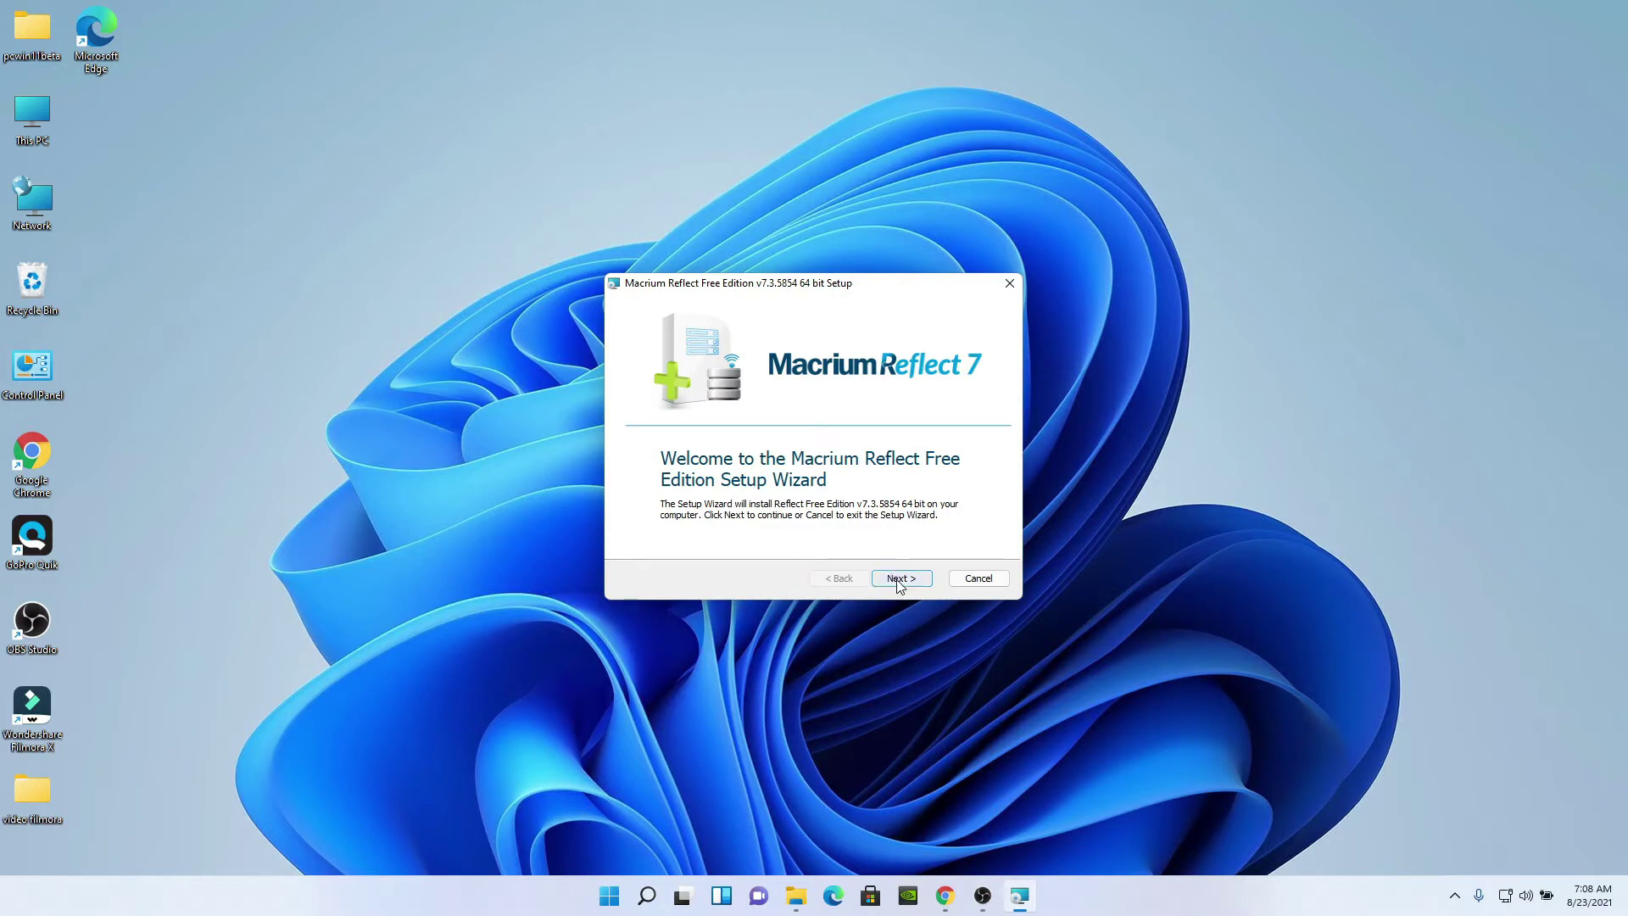
{"action": "left_click", "coordinate": [901, 580]}
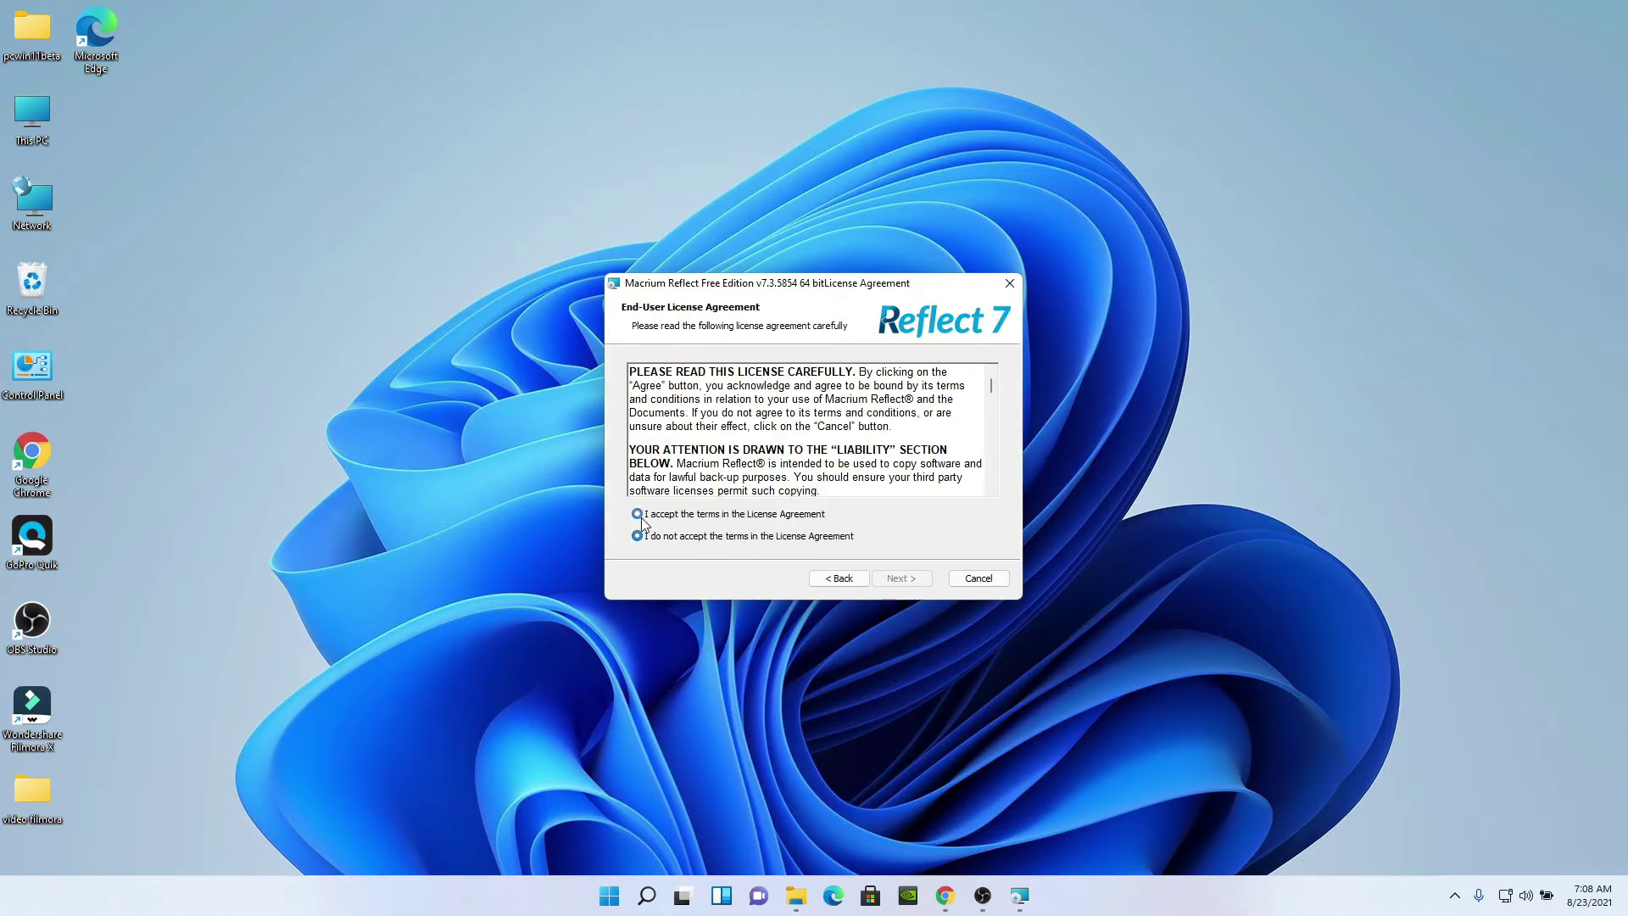
{"action": "left_click", "coordinate": [640, 517]}
{"action": "left_click", "coordinate": [898, 584]}
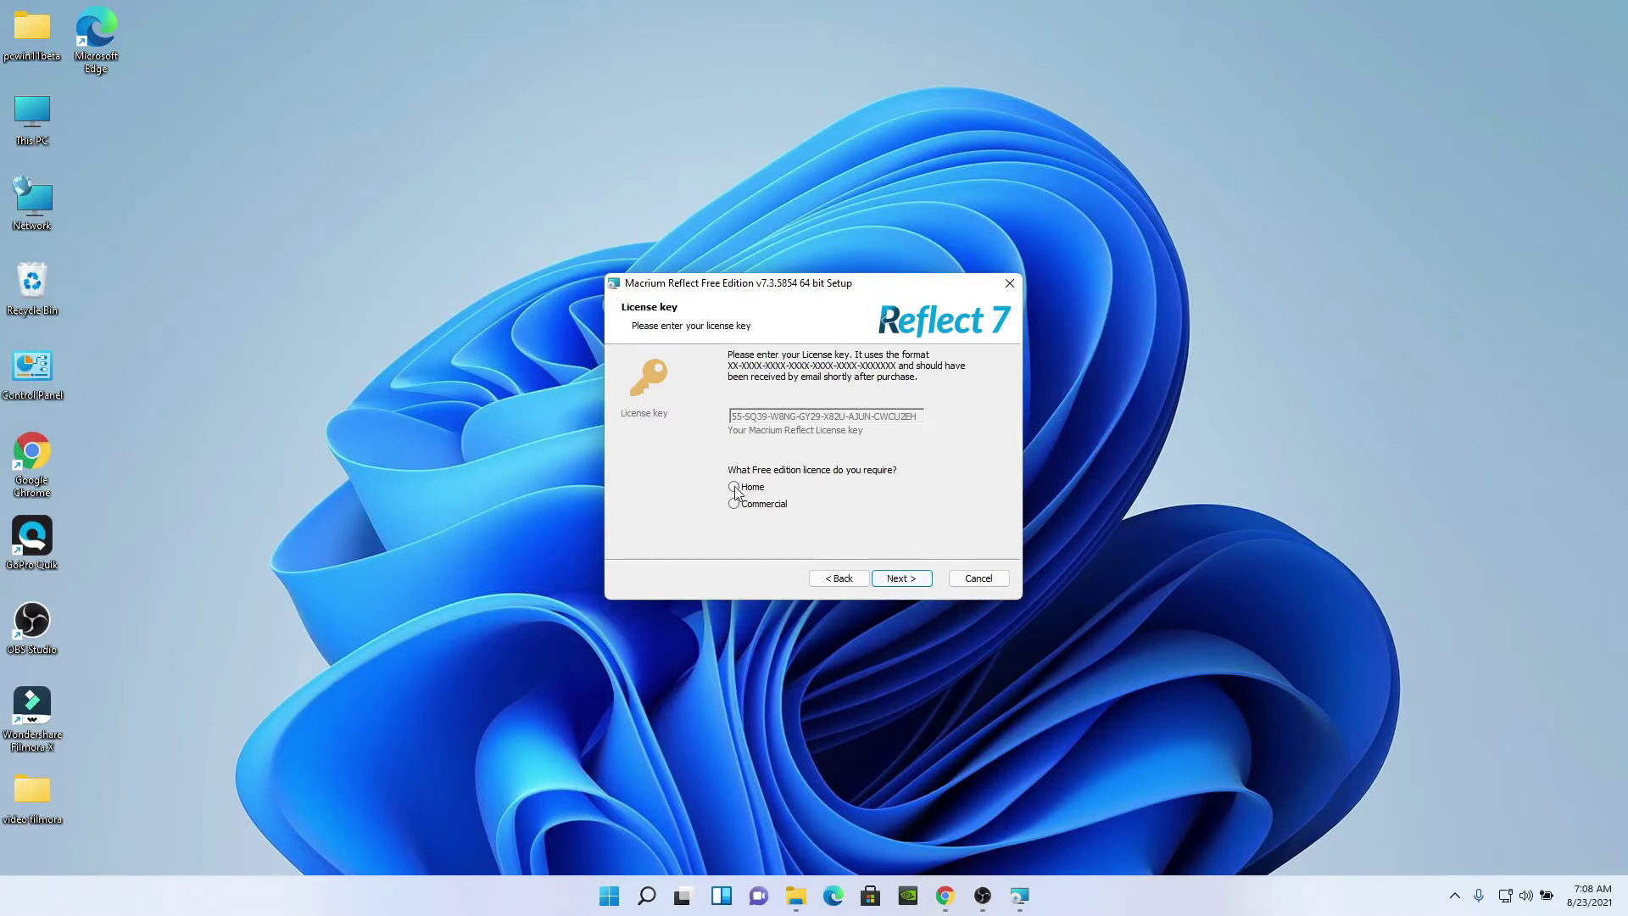
Step: Choose the Home licence for the Free edition and select the viBoot component in the custom setup
{"action": "left_click", "coordinate": [734, 488]}
{"action": "left_click", "coordinate": [907, 580]}
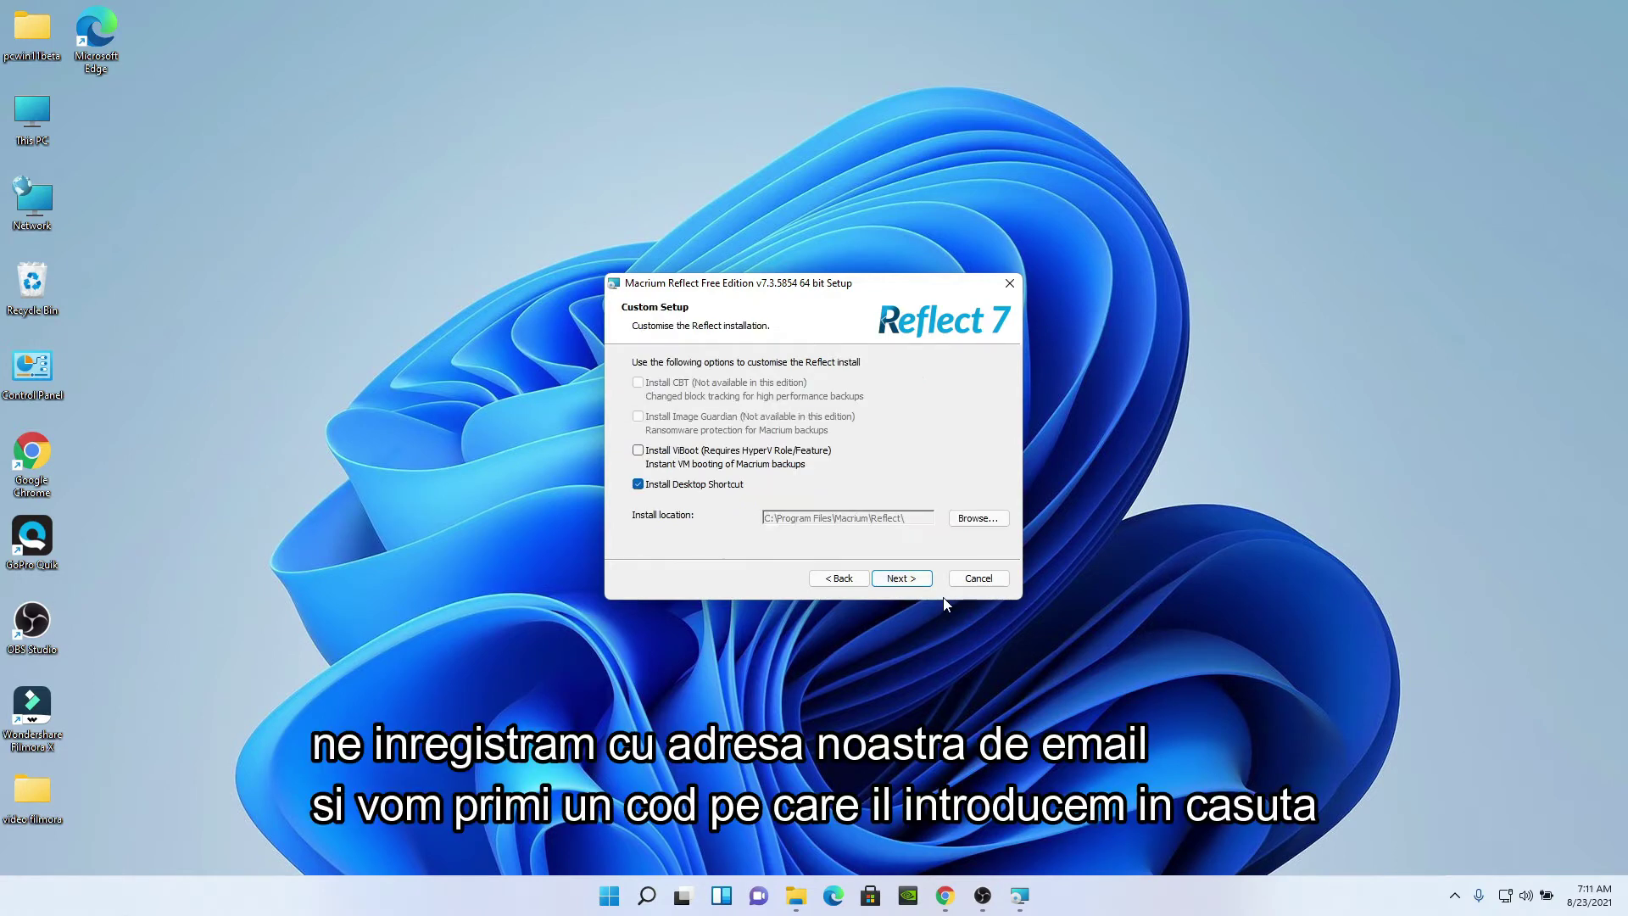
{"action": "left_click", "coordinate": [638, 452]}
{"action": "left_click", "coordinate": [901, 581]}
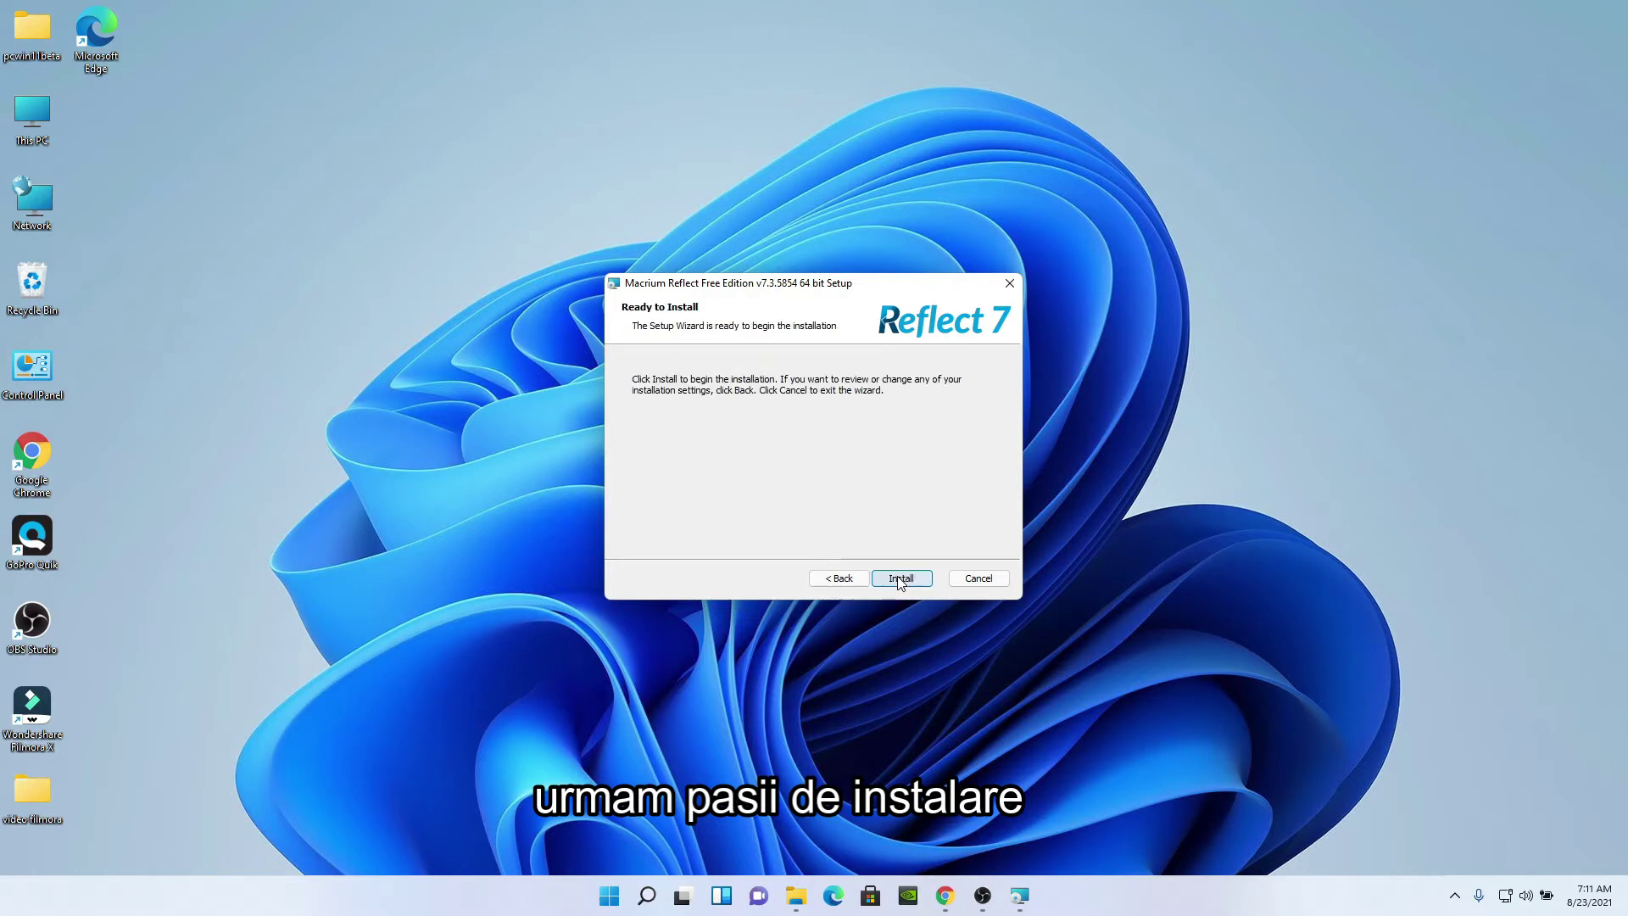
Step: Install and launch Macrium Reflect, and download the 7.3.5925 update
{"action": "left_click", "coordinate": [899, 580]}
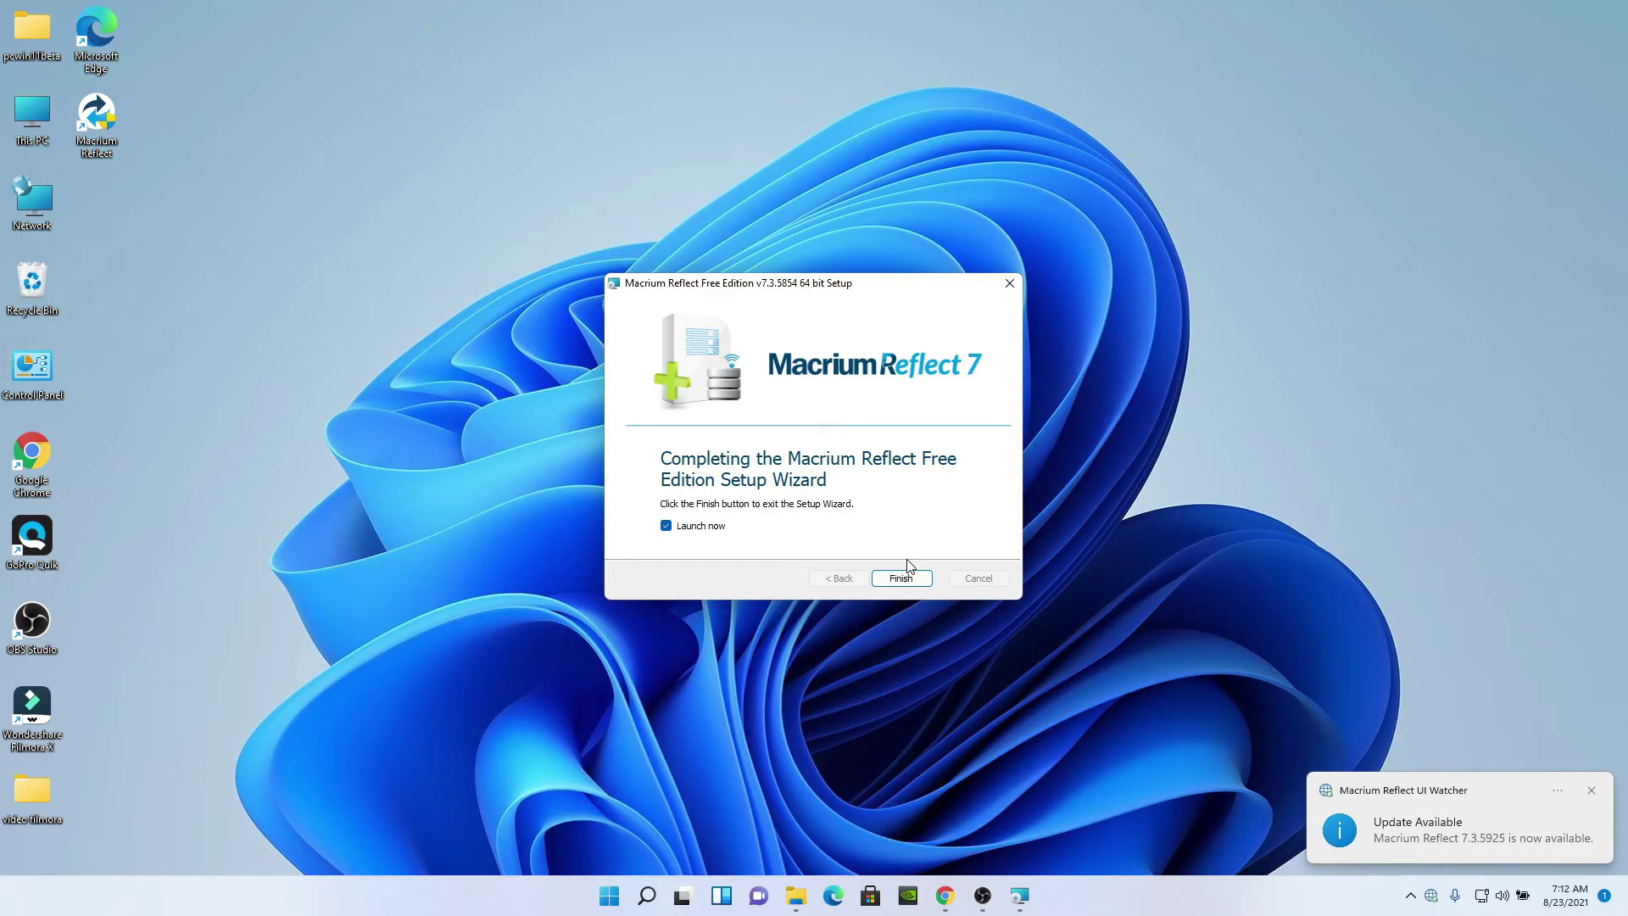
{"action": "left_click", "coordinate": [902, 578]}
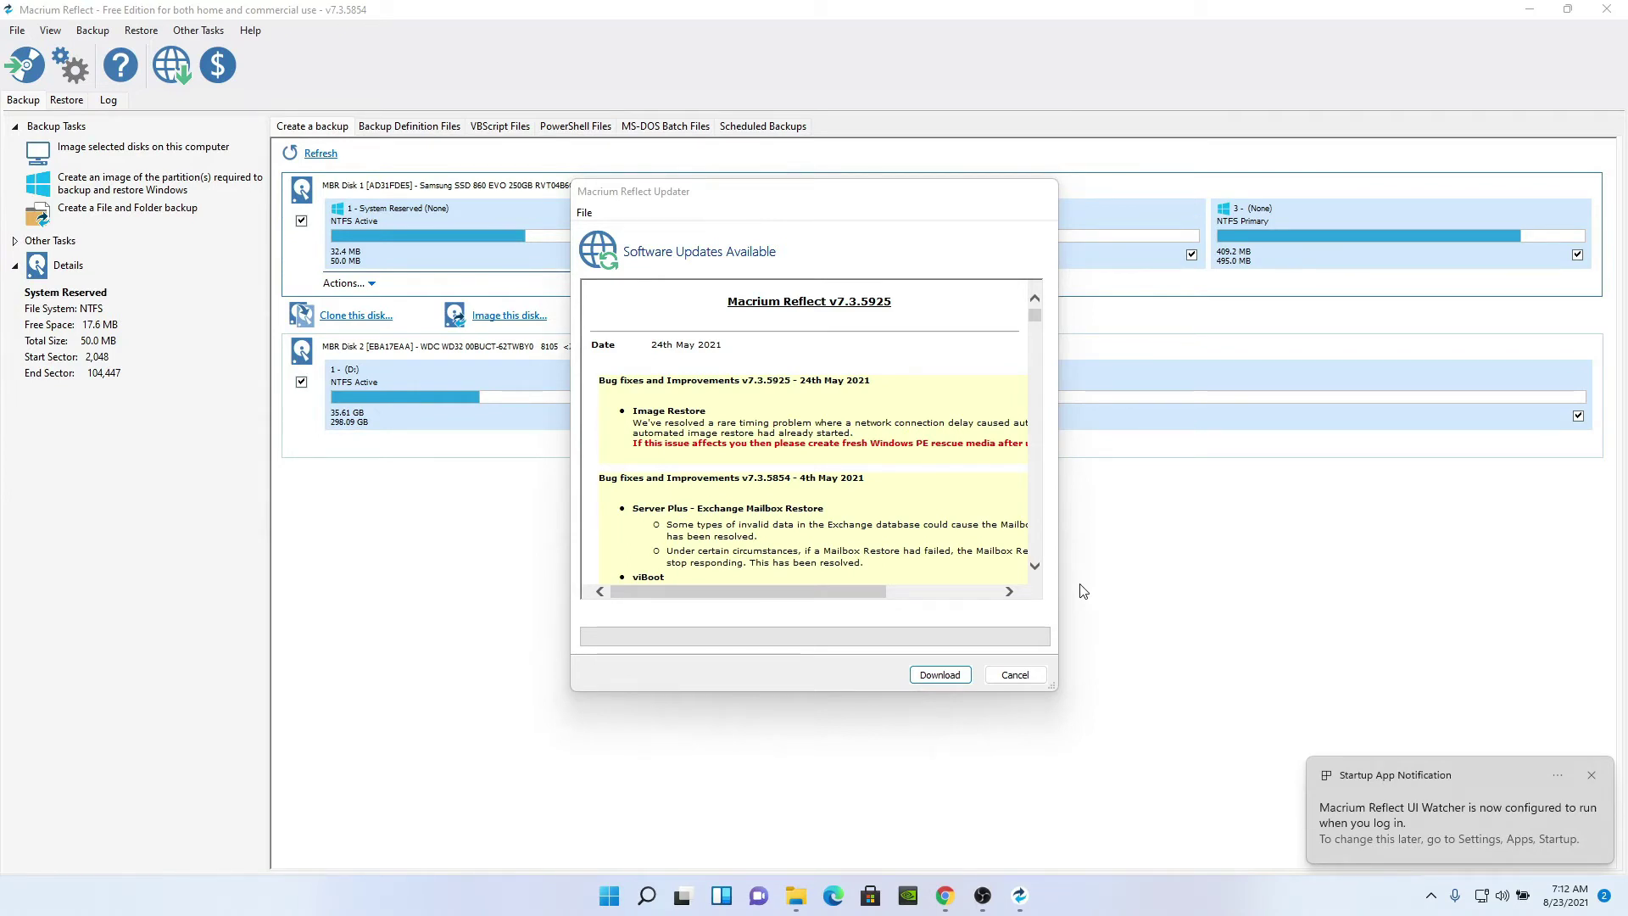
{"action": "key", "text": "Return"}
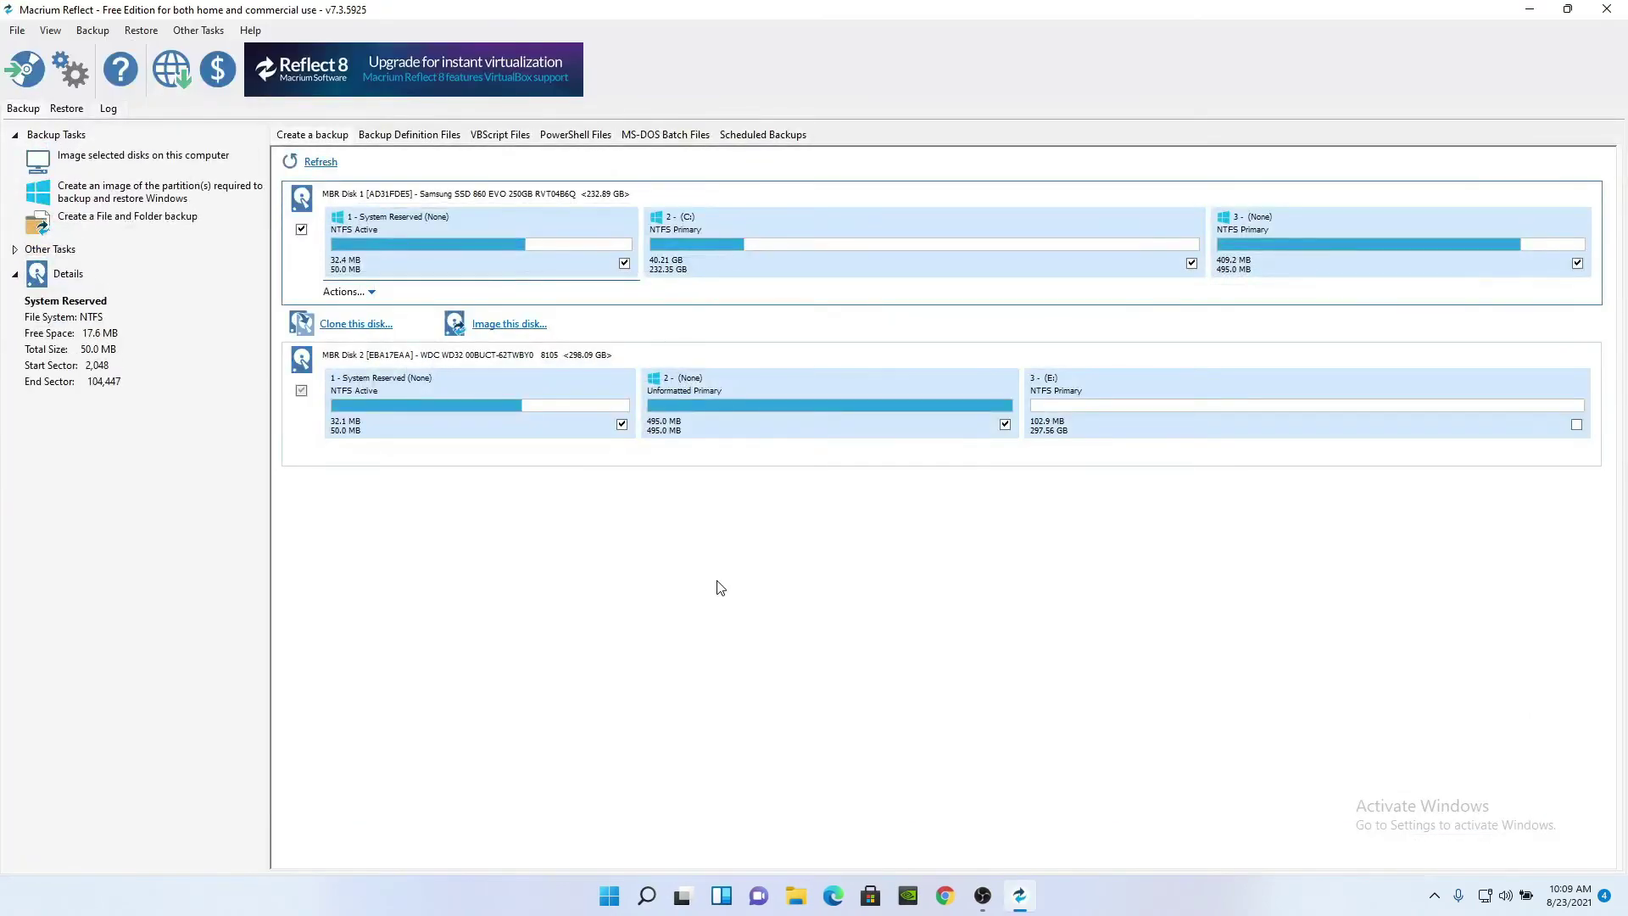
Step: Set up a clone of the Samsung SSD (MBR Disk 1) with the WDC drive (MBR Disk 2) as the destination
{"action": "left_click", "coordinate": [343, 325]}
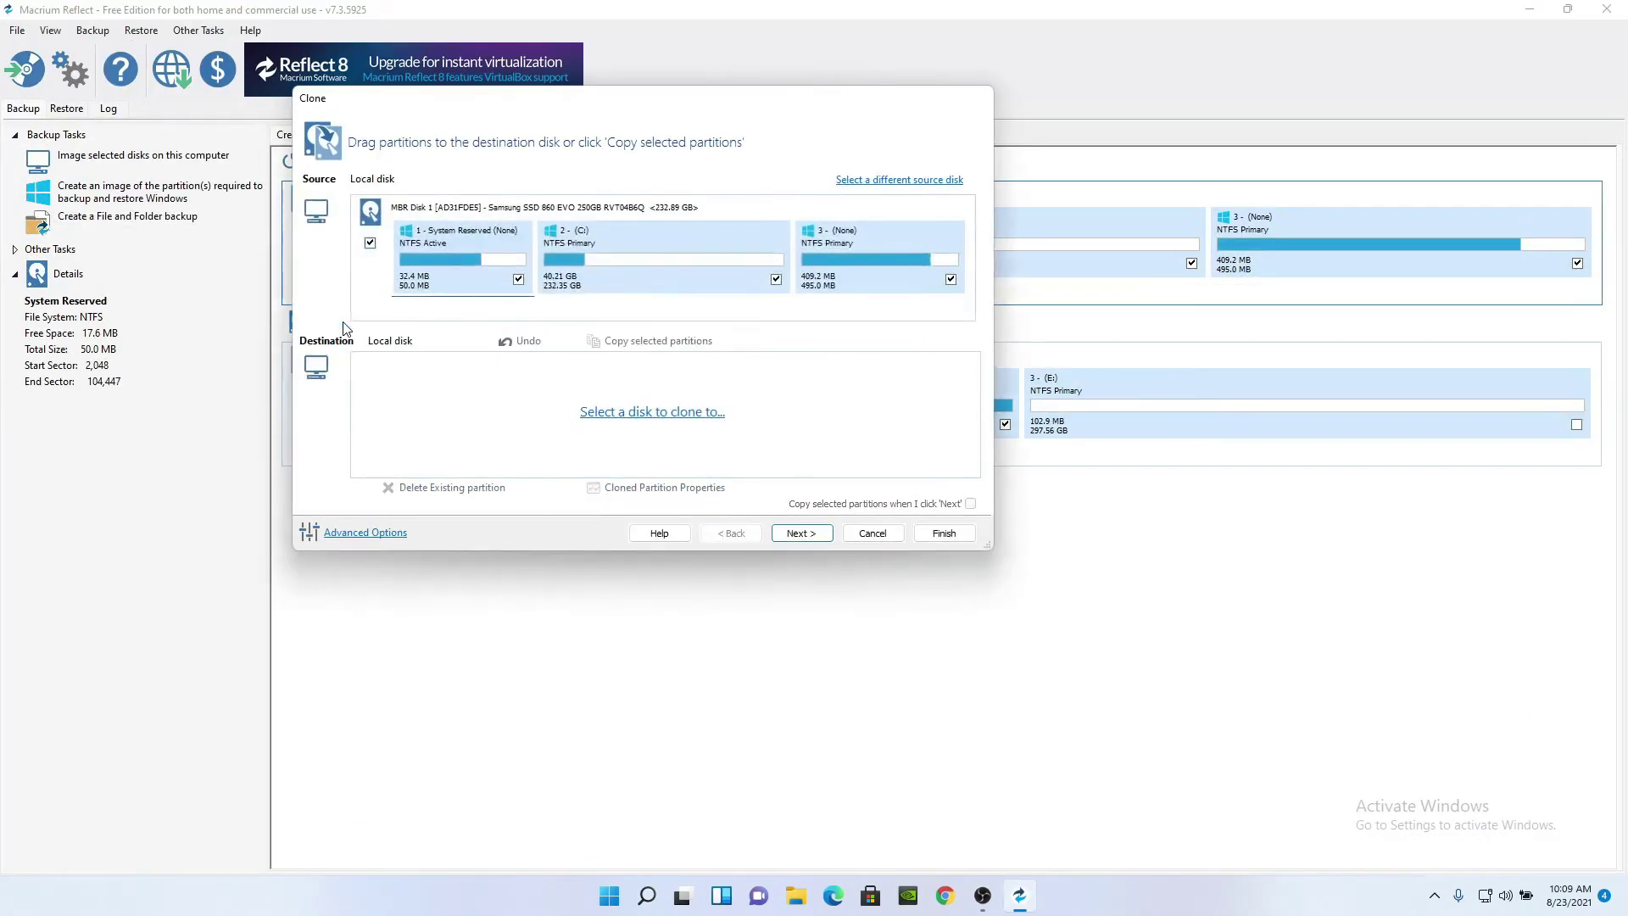
{"action": "left_click", "coordinate": [662, 415]}
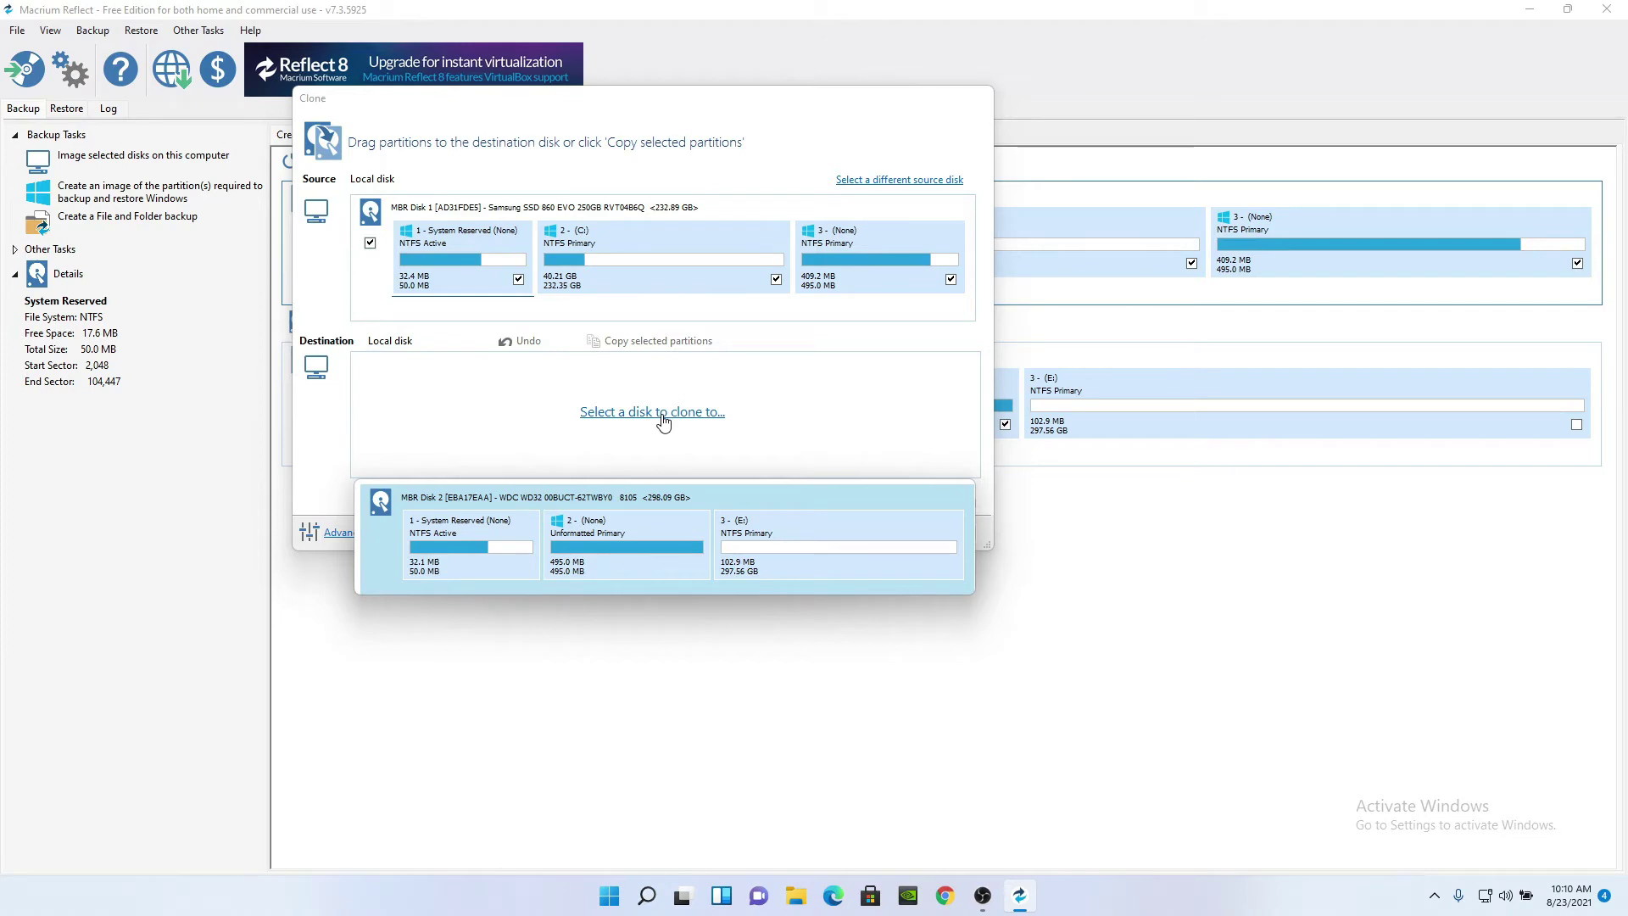
{"action": "left_click", "coordinate": [626, 502]}
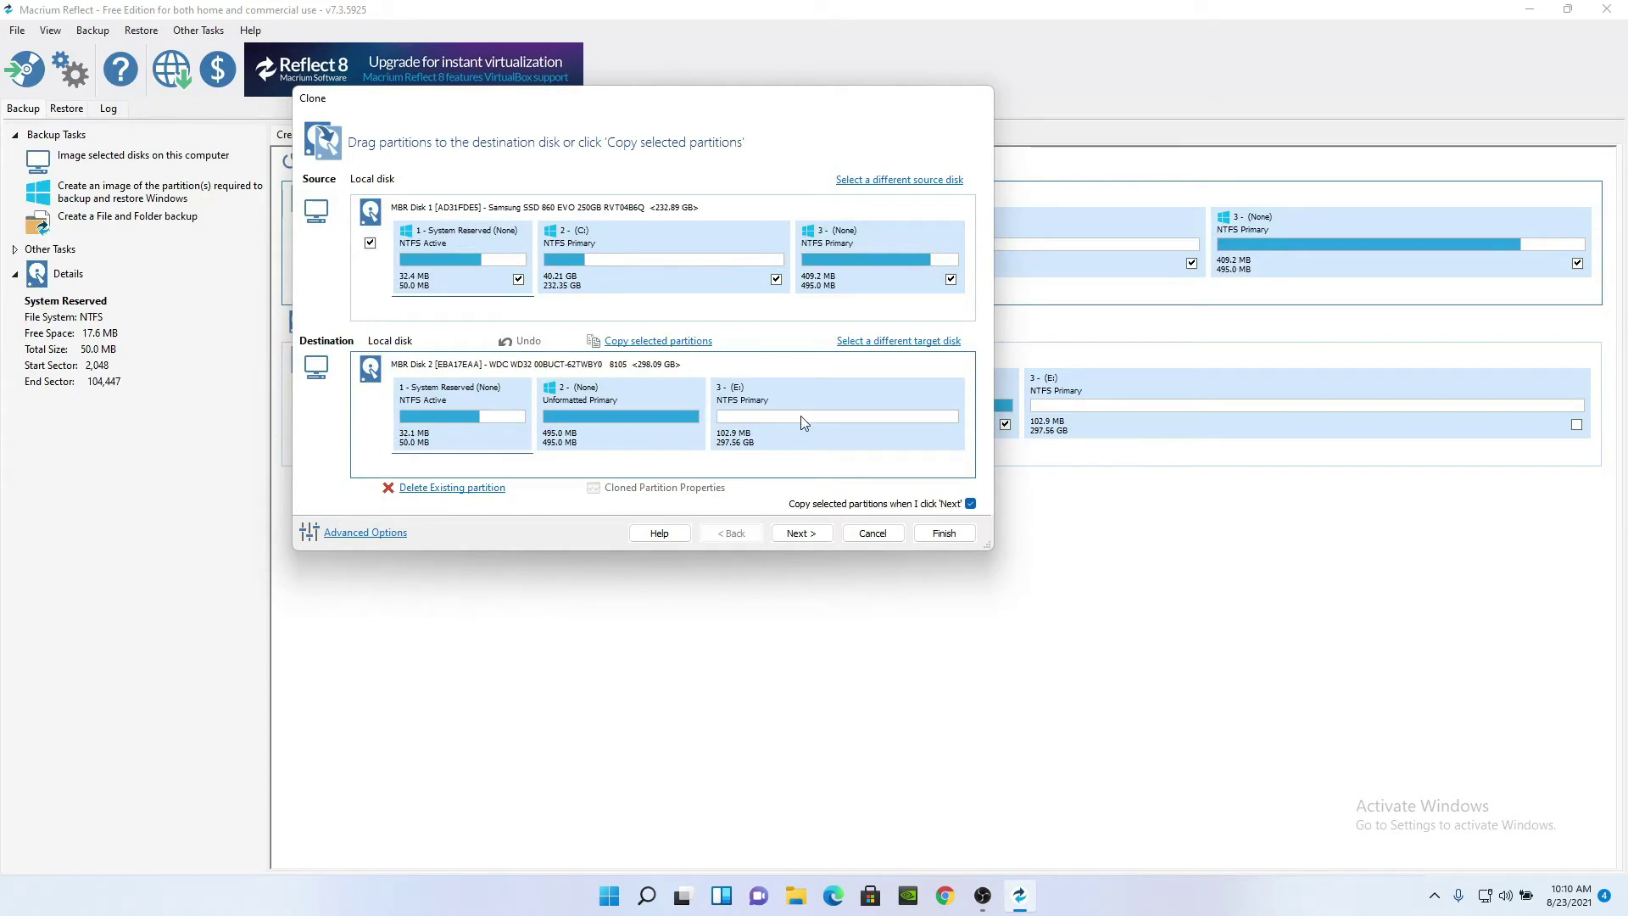
Step: Delete the existing partitions on the destination disk and copy the source's System Reserved and C: partitions onto it
{"action": "left_click", "coordinate": [492, 490]}
{"action": "left_click", "coordinate": [496, 489]}
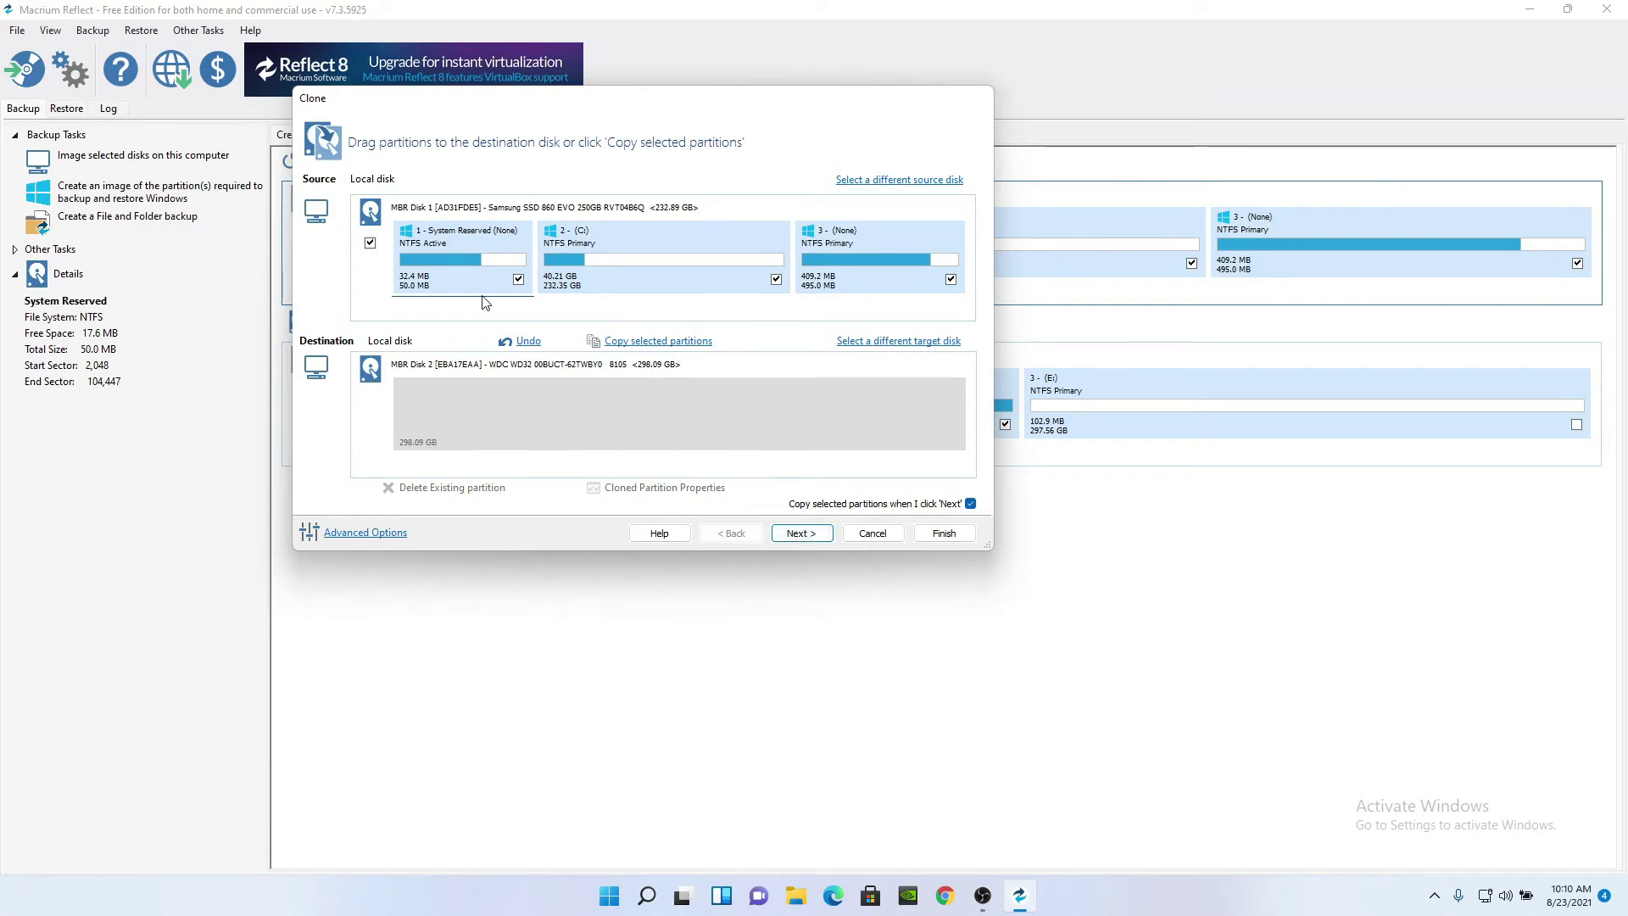
{"action": "left_click_drag", "start_coordinate": [483, 292], "coordinate": [484, 456]}
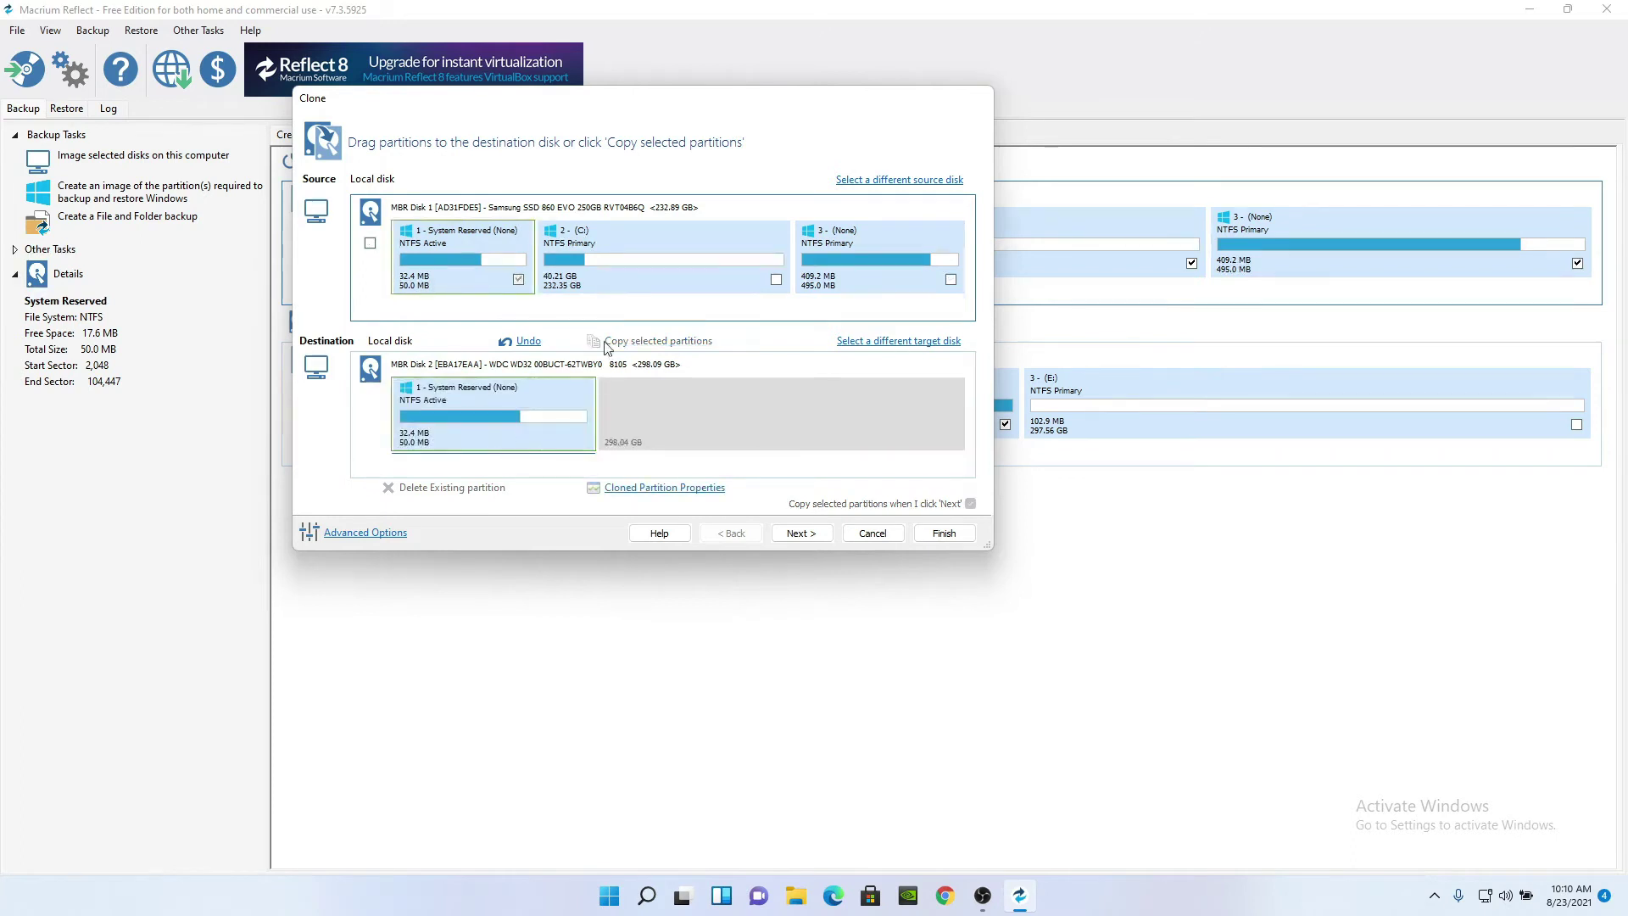
{"action": "left_click_drag", "start_coordinate": [650, 293], "coordinate": [710, 458]}
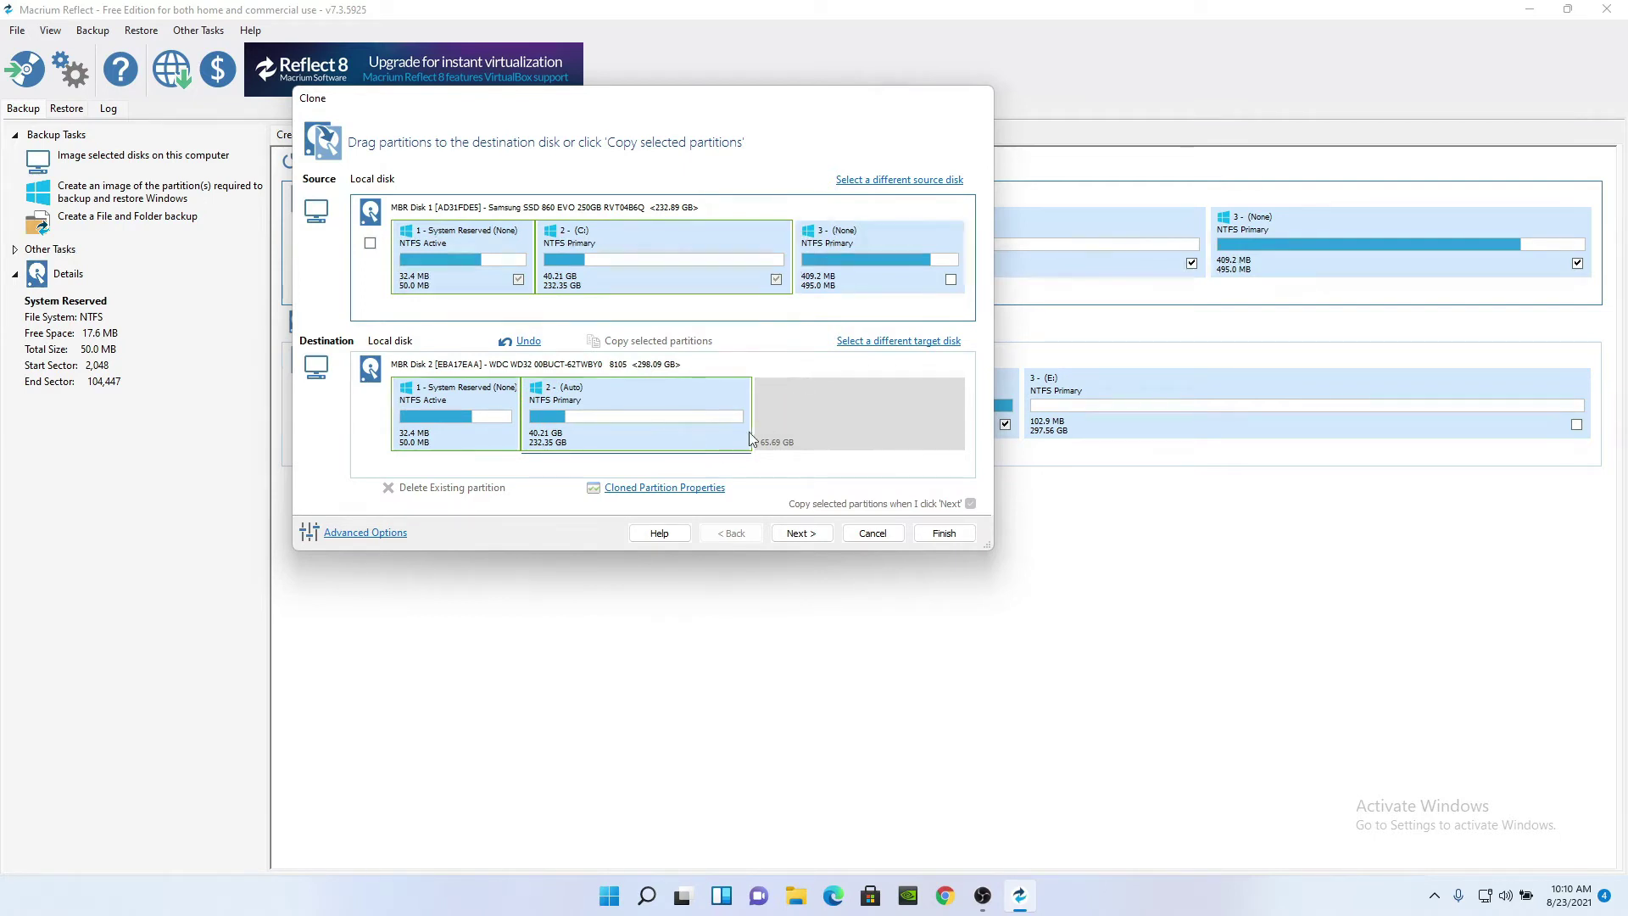
Step: Resize the cloned C: partition to 297.56 GB, leaving about 495 MB of free space after it
{"action": "left_click", "coordinate": [673, 488]}
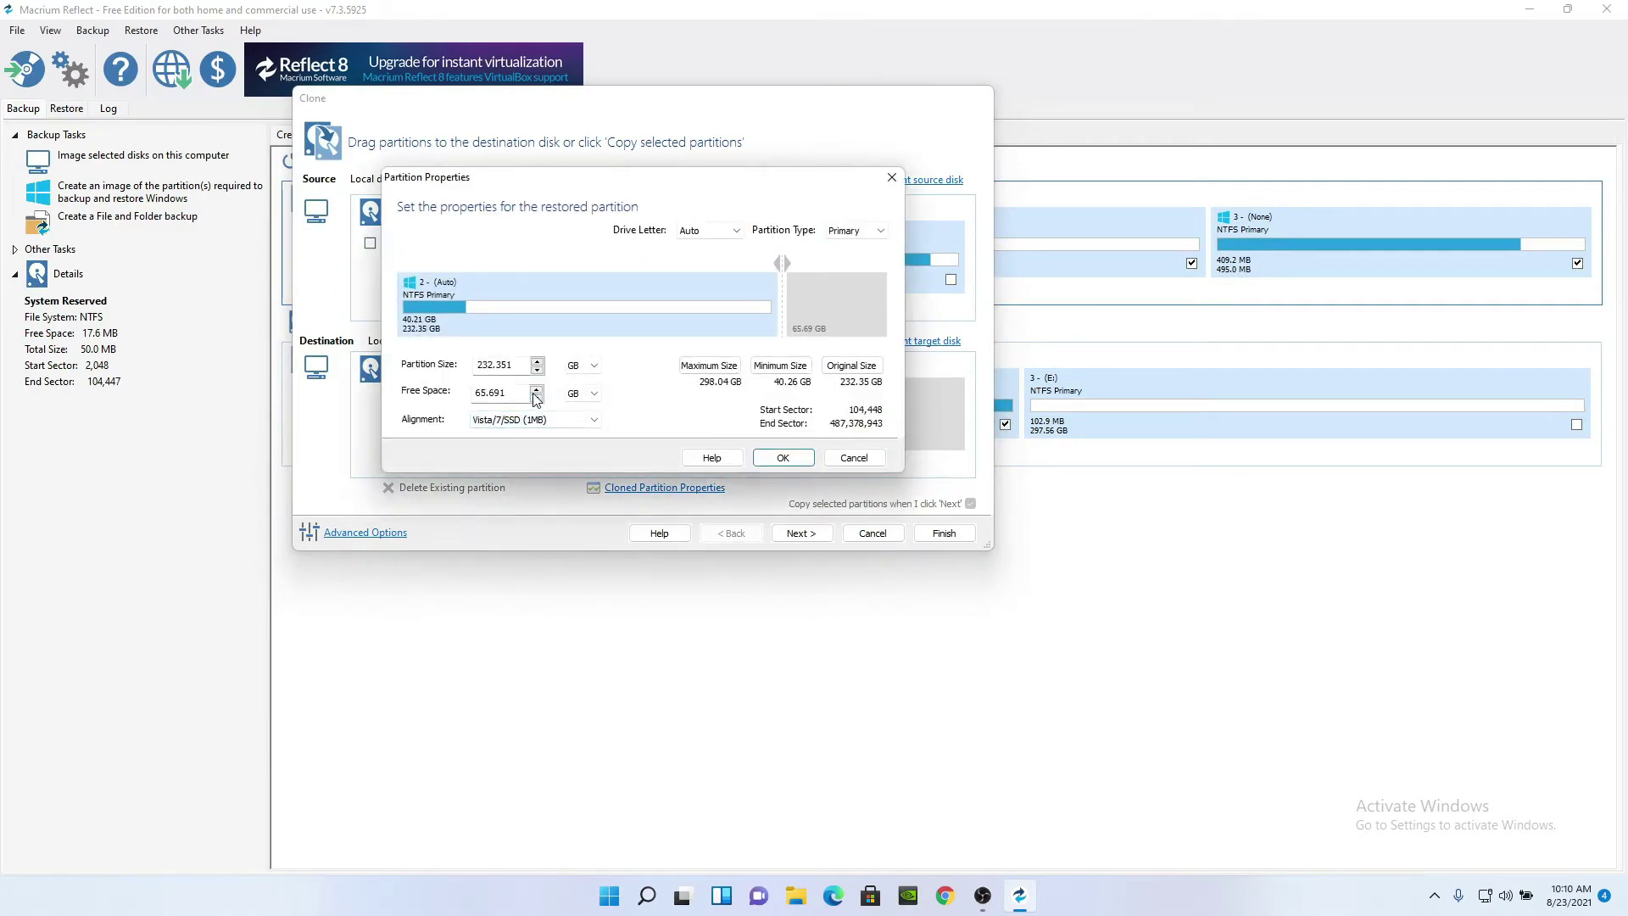
{"action": "left_click_drag", "start_coordinate": [782, 268], "coordinate": [887, 269]}
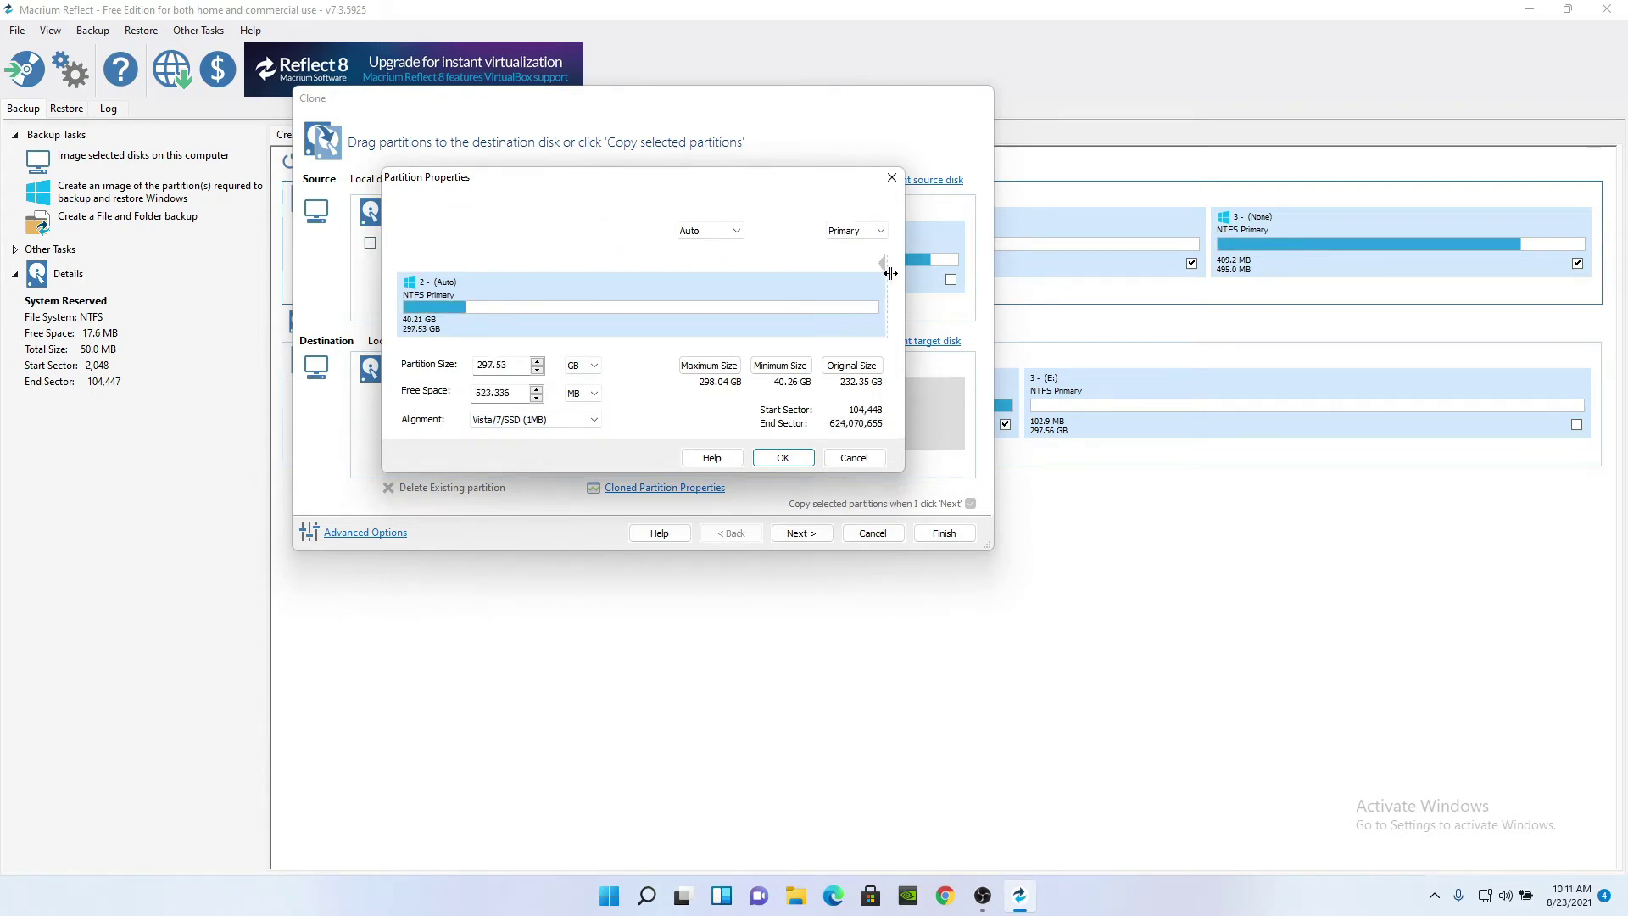
{"action": "left_click", "coordinate": [537, 390]}
{"action": "left_click", "coordinate": [537, 390]}
{"action": "left_click", "coordinate": [537, 390]}
{"action": "left_click", "coordinate": [537, 389]}
{"action": "left_click", "coordinate": [537, 390]}
{"action": "left_click", "coordinate": [537, 391]}
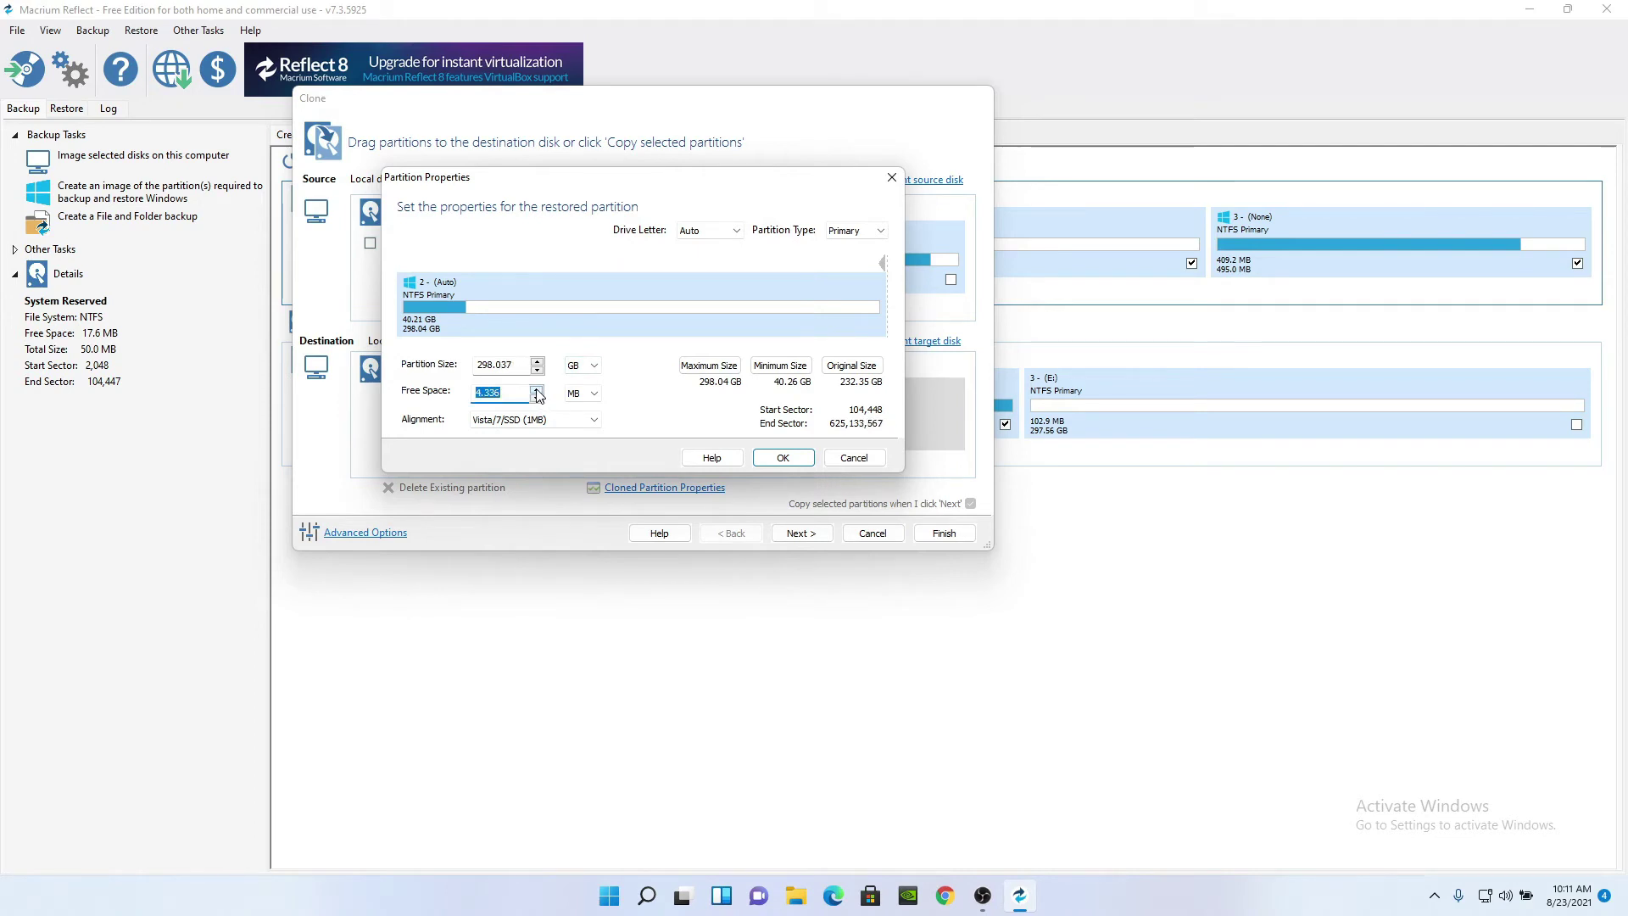
{"action": "left_click", "coordinate": [537, 390]}
{"action": "left_click", "coordinate": [536, 390]}
{"action": "left_click", "coordinate": [536, 390]}
{"action": "left_click", "coordinate": [537, 390]}
{"action": "left_click", "coordinate": [537, 390]}
{"action": "left_click_drag", "start_coordinate": [537, 393], "coordinate": [537, 392]}
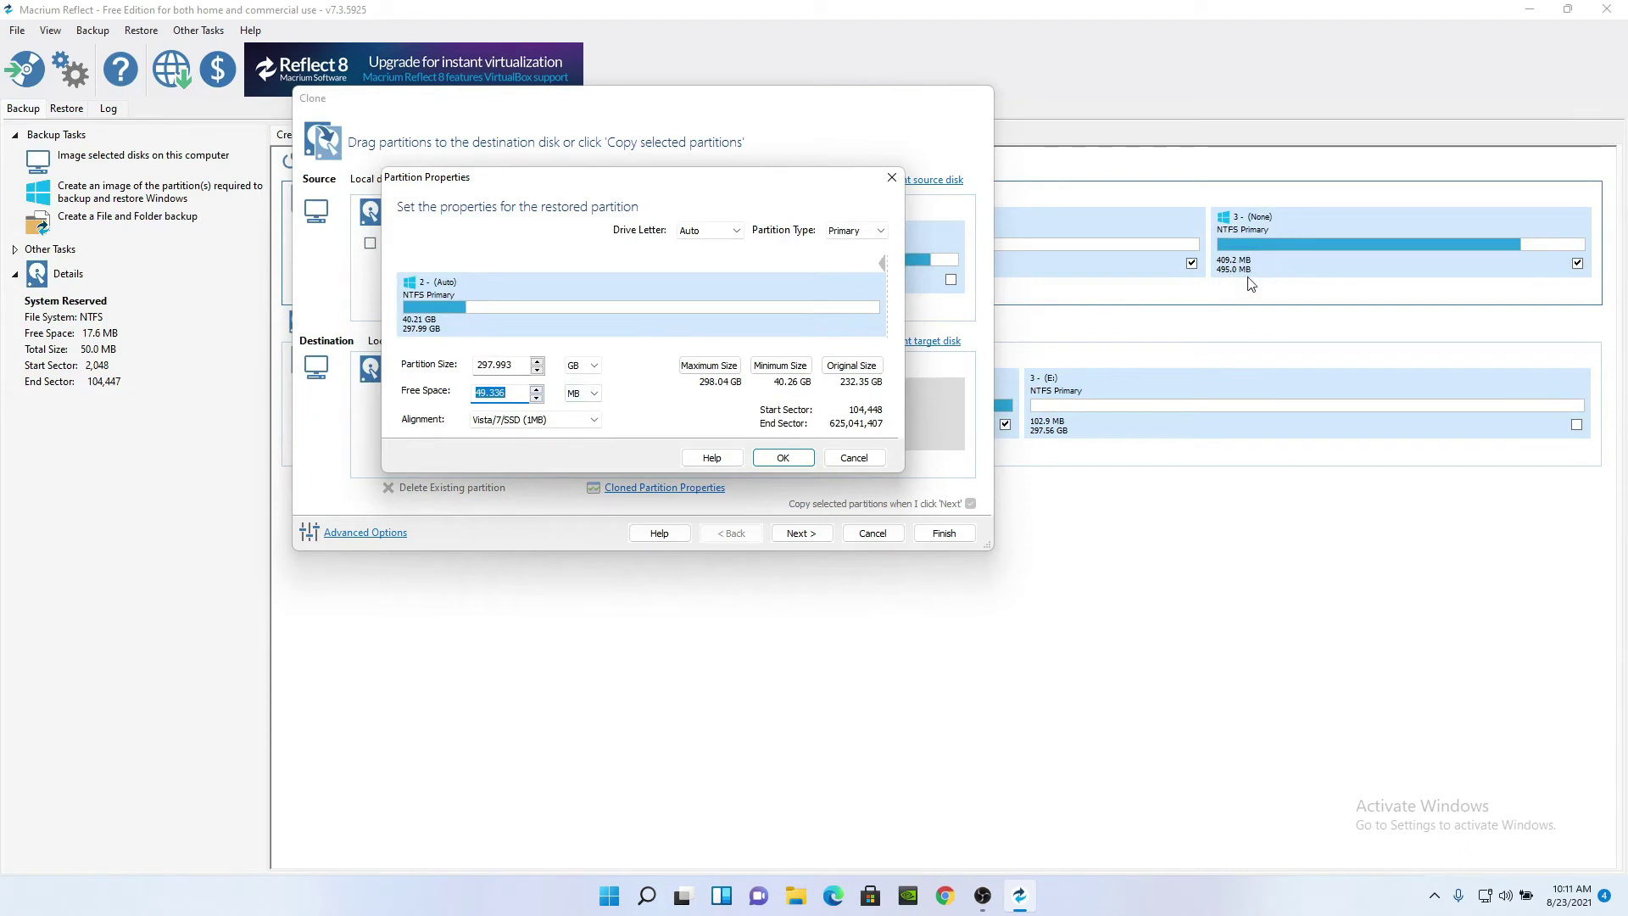
{"action": "left_click", "coordinate": [536, 390]}
{"action": "left_click_drag", "start_coordinate": [537, 391], "coordinate": [537, 391]}
{"action": "left_click", "coordinate": [537, 392]}
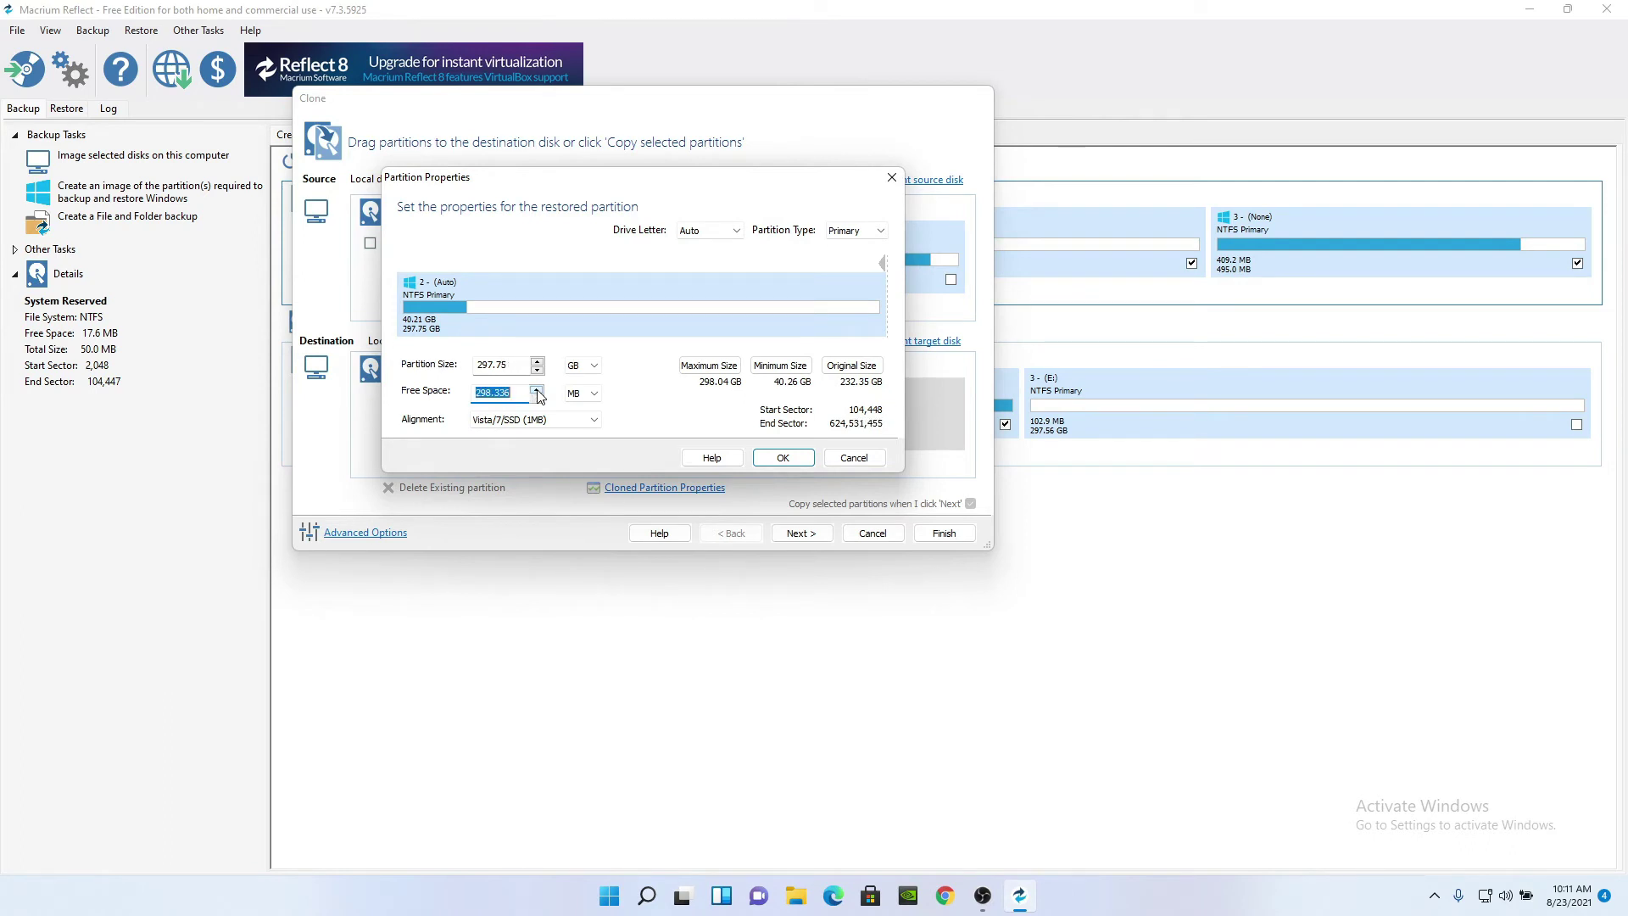
{"action": "left_click_drag", "start_coordinate": [537, 391], "coordinate": [537, 399]}
{"action": "left_click", "coordinate": [538, 398]}
{"action": "left_click", "coordinate": [536, 399]}
{"action": "left_click", "coordinate": [536, 398]}
{"action": "left_click", "coordinate": [537, 399]}
{"action": "left_click", "coordinate": [783, 458]}
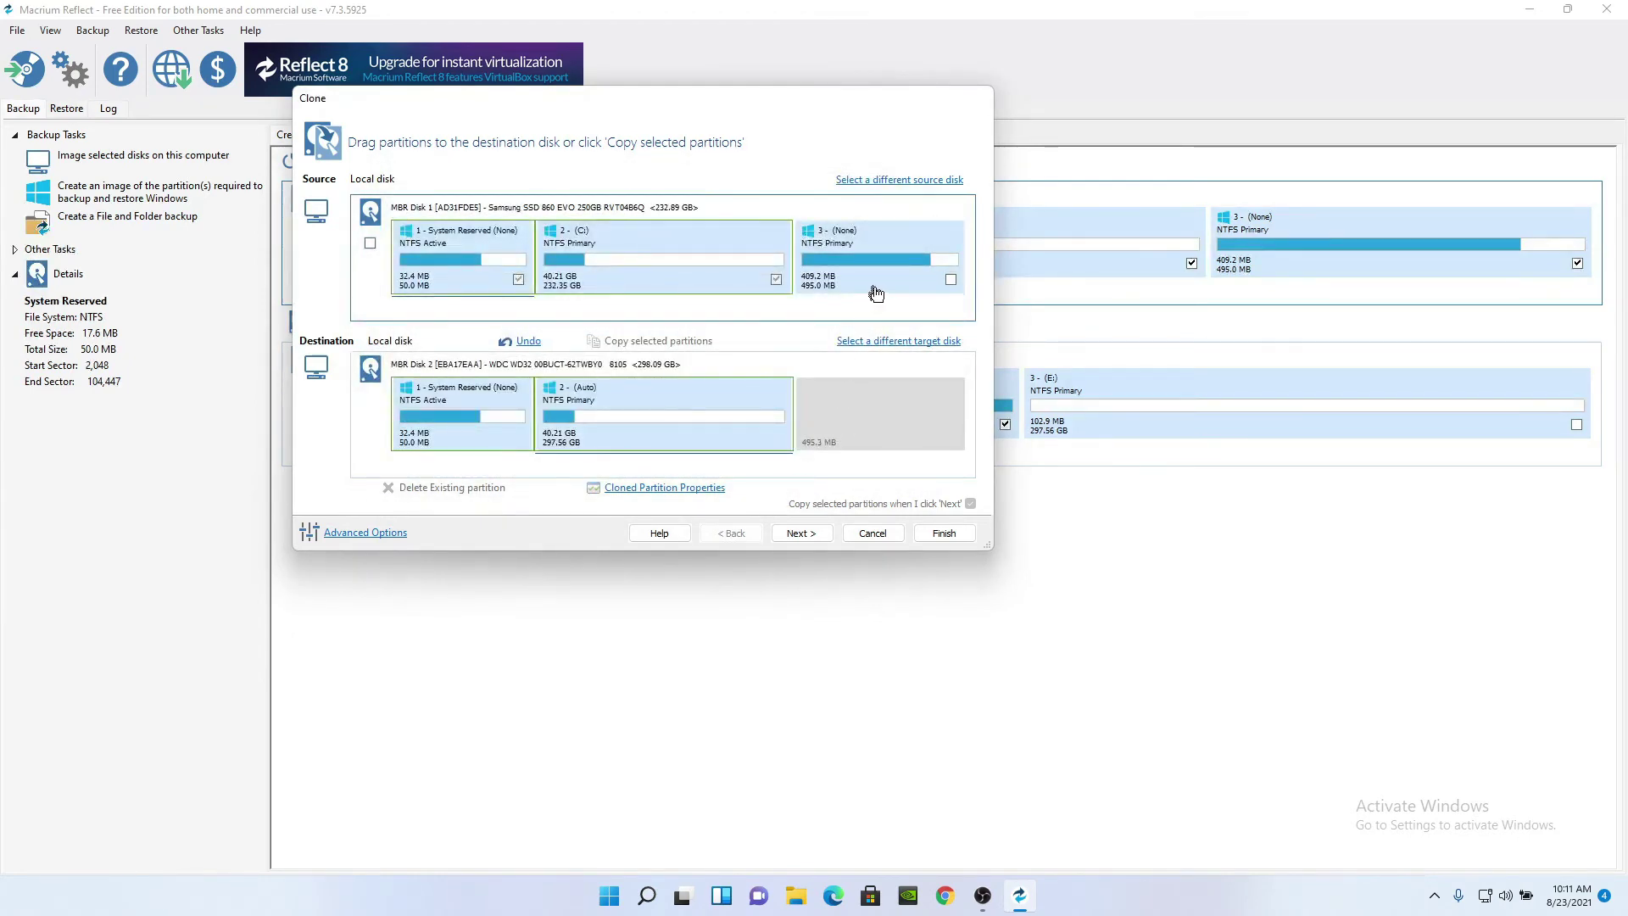
Step: Copy the source's third partition into the destination's remaining free space and review its cloned partition properties
{"action": "left_click_drag", "start_coordinate": [871, 295], "coordinate": [882, 458]}
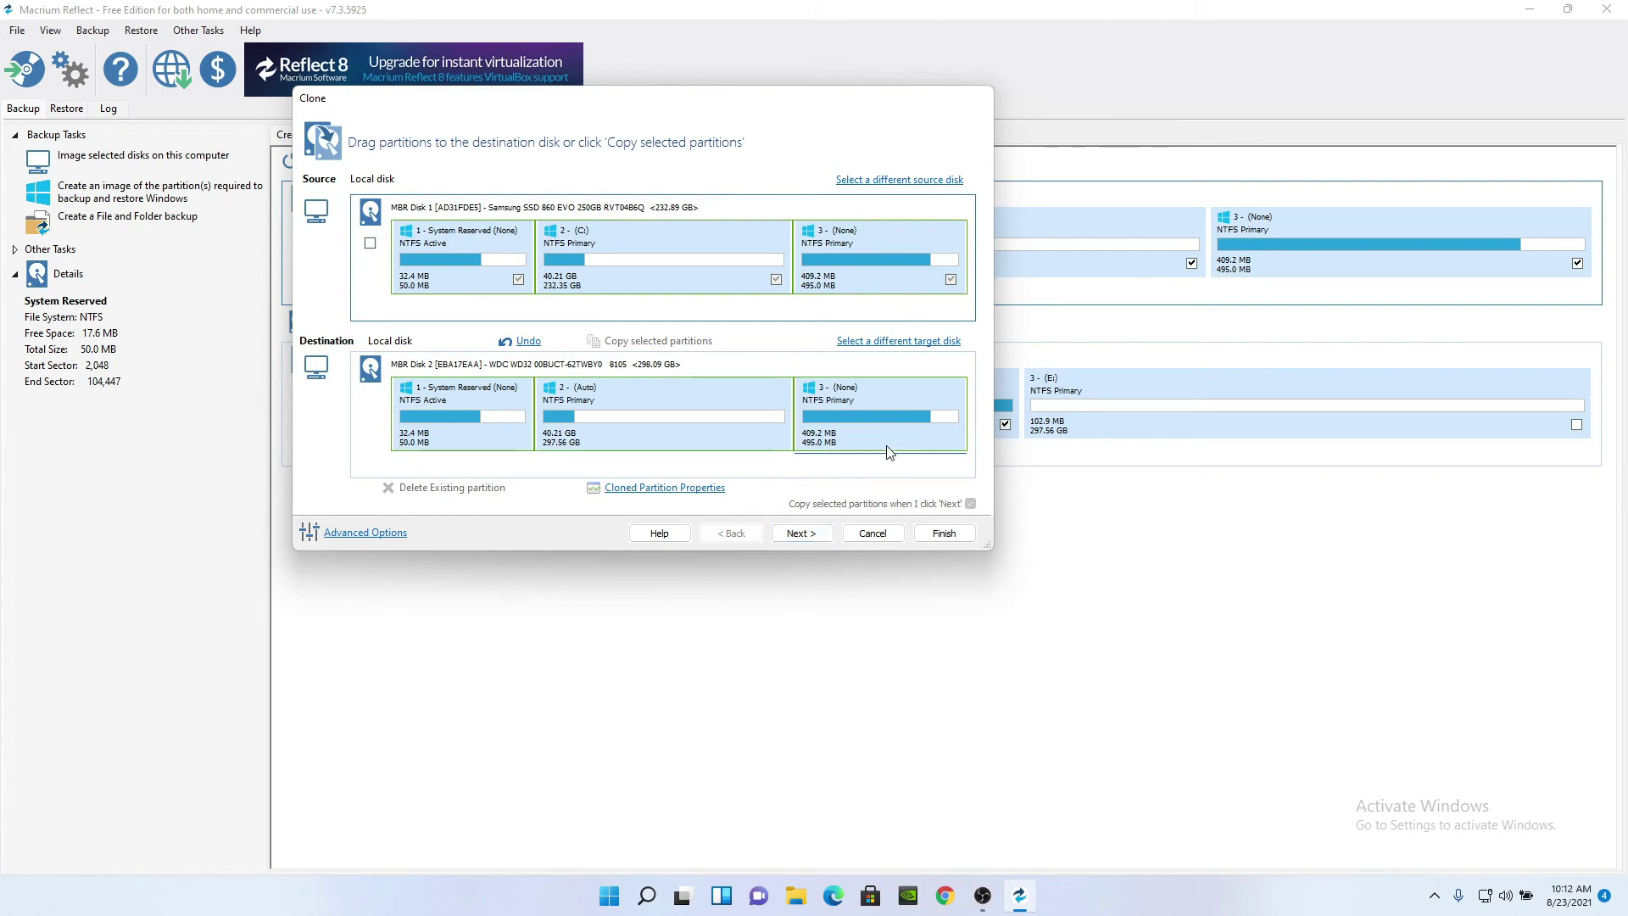
{"action": "left_click", "coordinate": [686, 490]}
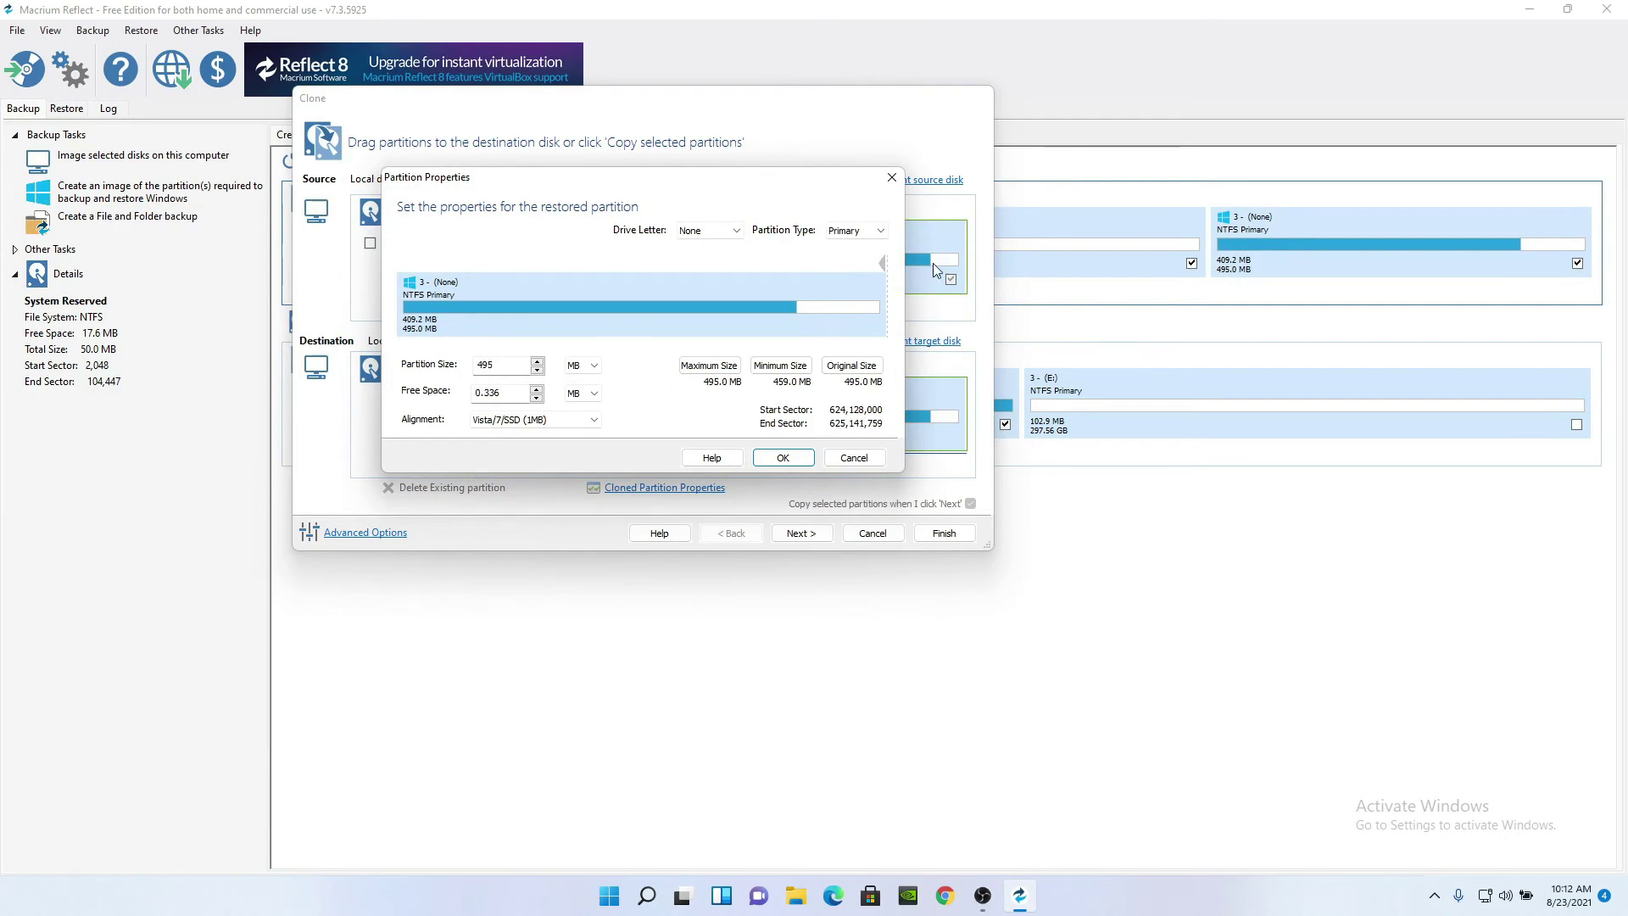
{"action": "left_click", "coordinate": [783, 458]}
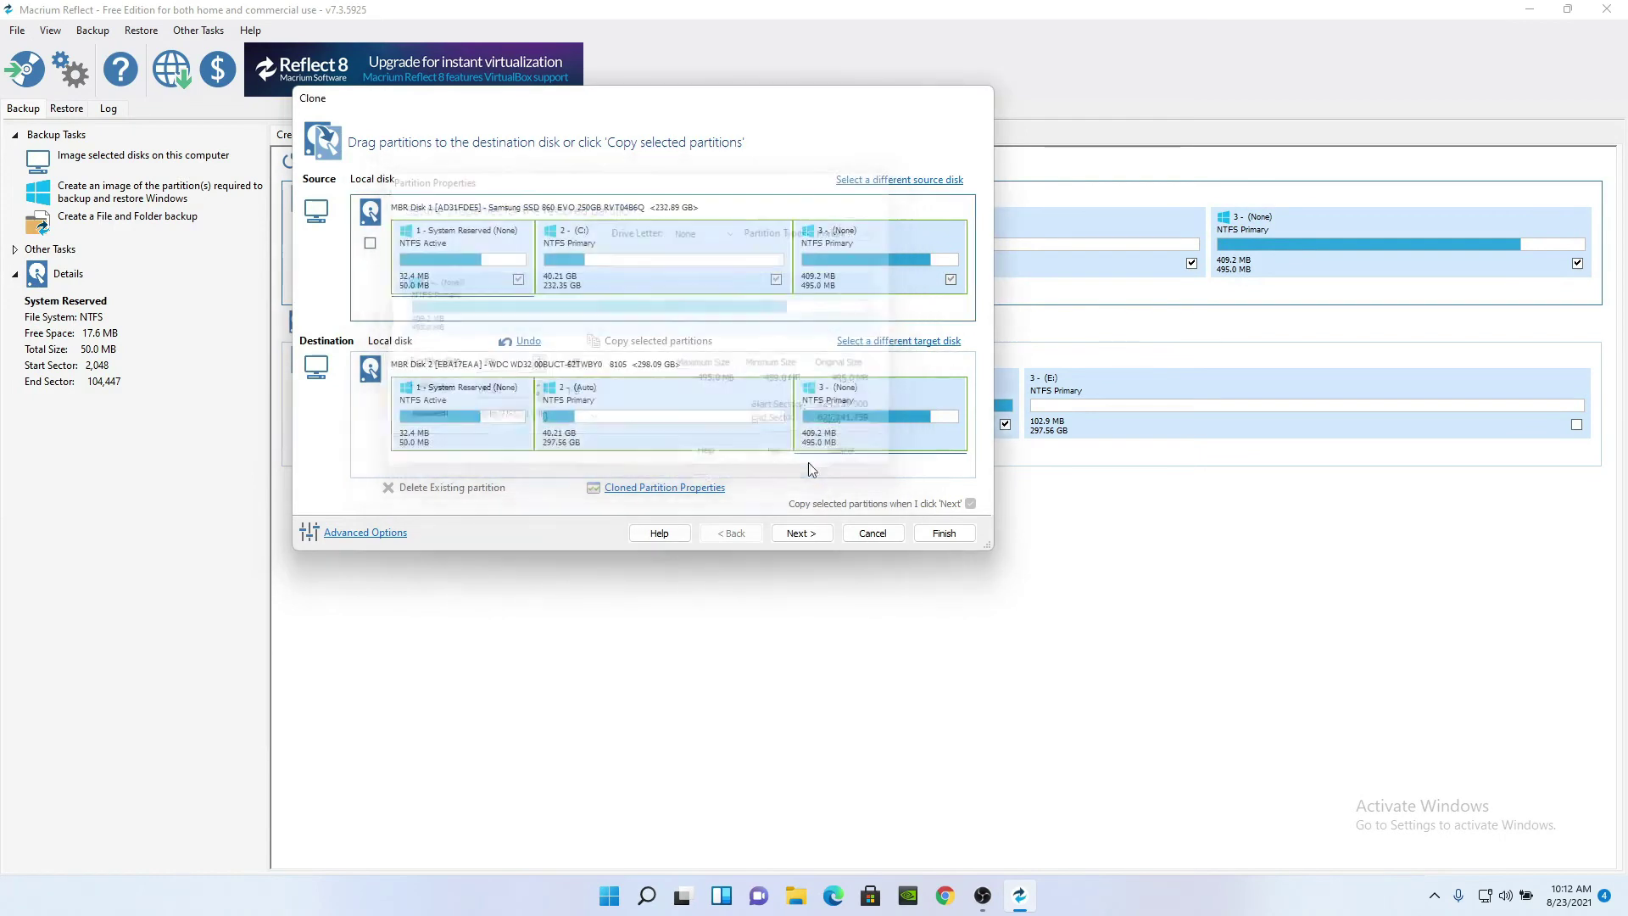
Step: Run the clone without a schedule and confirm that all data on the target volumes is overwritten
{"action": "left_click", "coordinate": [795, 535]}
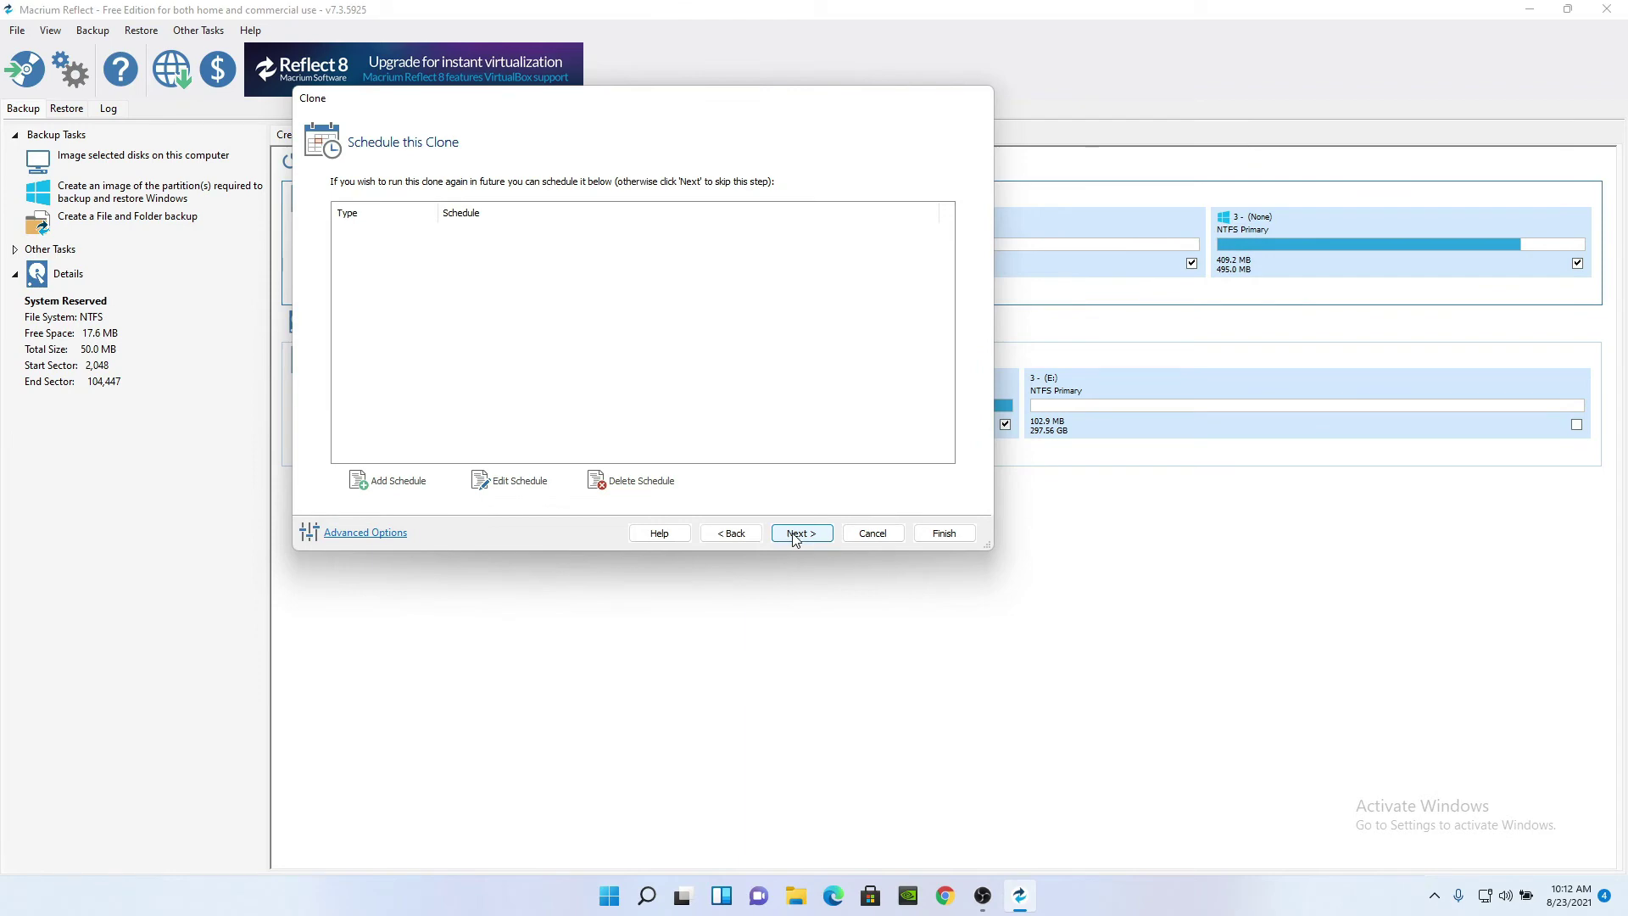
{"action": "left_click", "coordinate": [821, 534]}
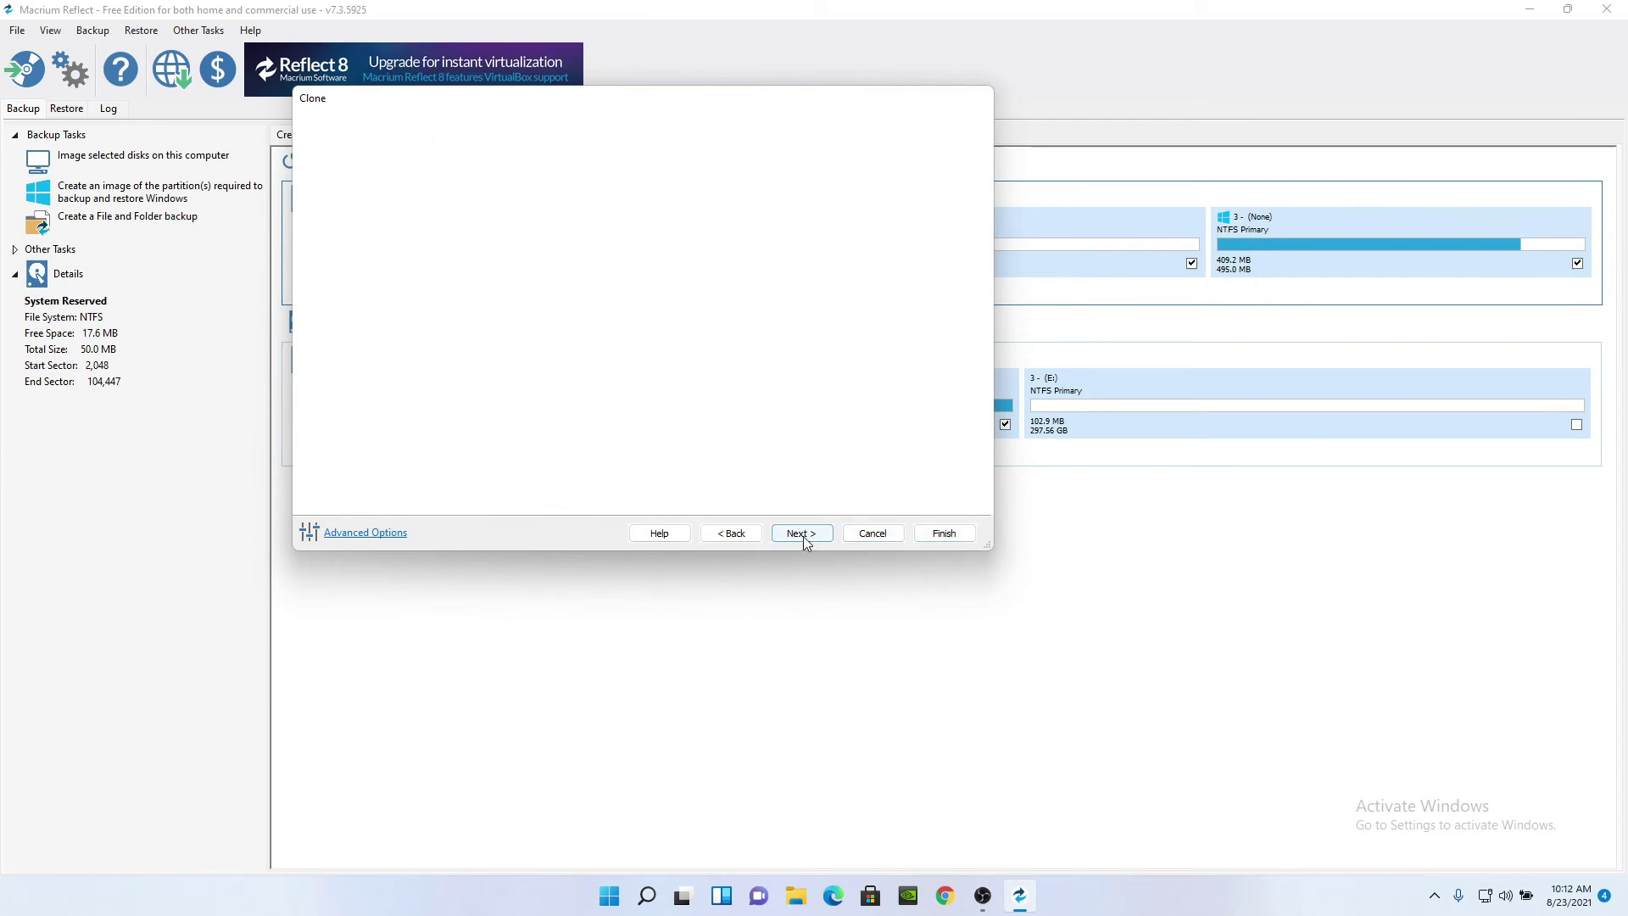
{"action": "left_click", "coordinate": [940, 535]}
{"action": "left_click", "coordinate": [857, 545]}
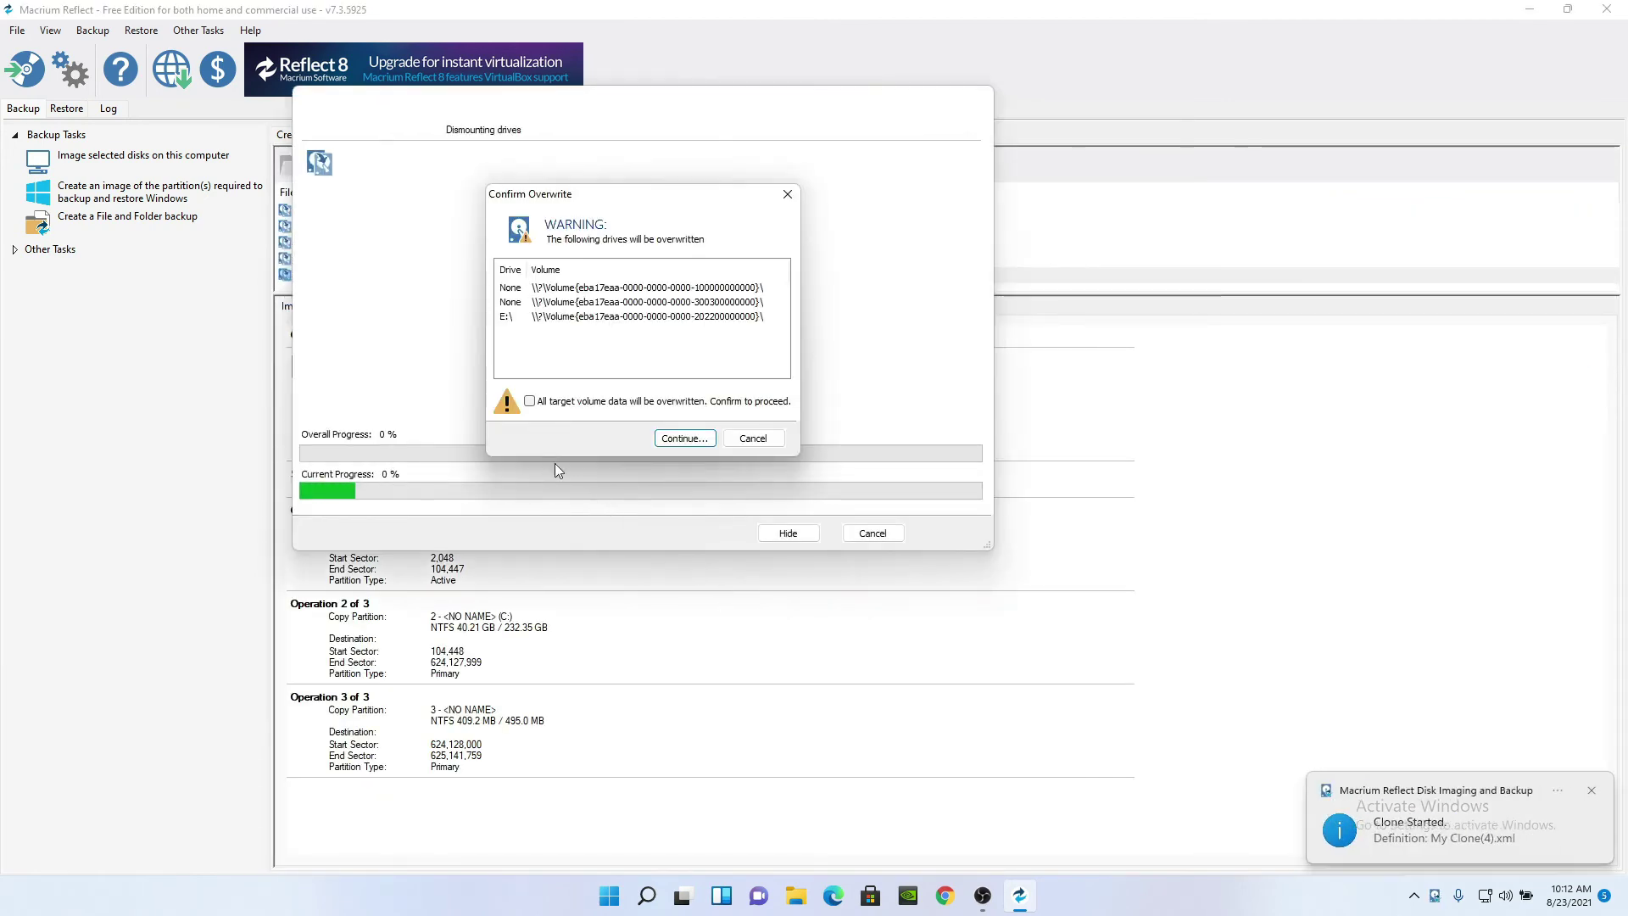
{"action": "left_click", "coordinate": [530, 401]}
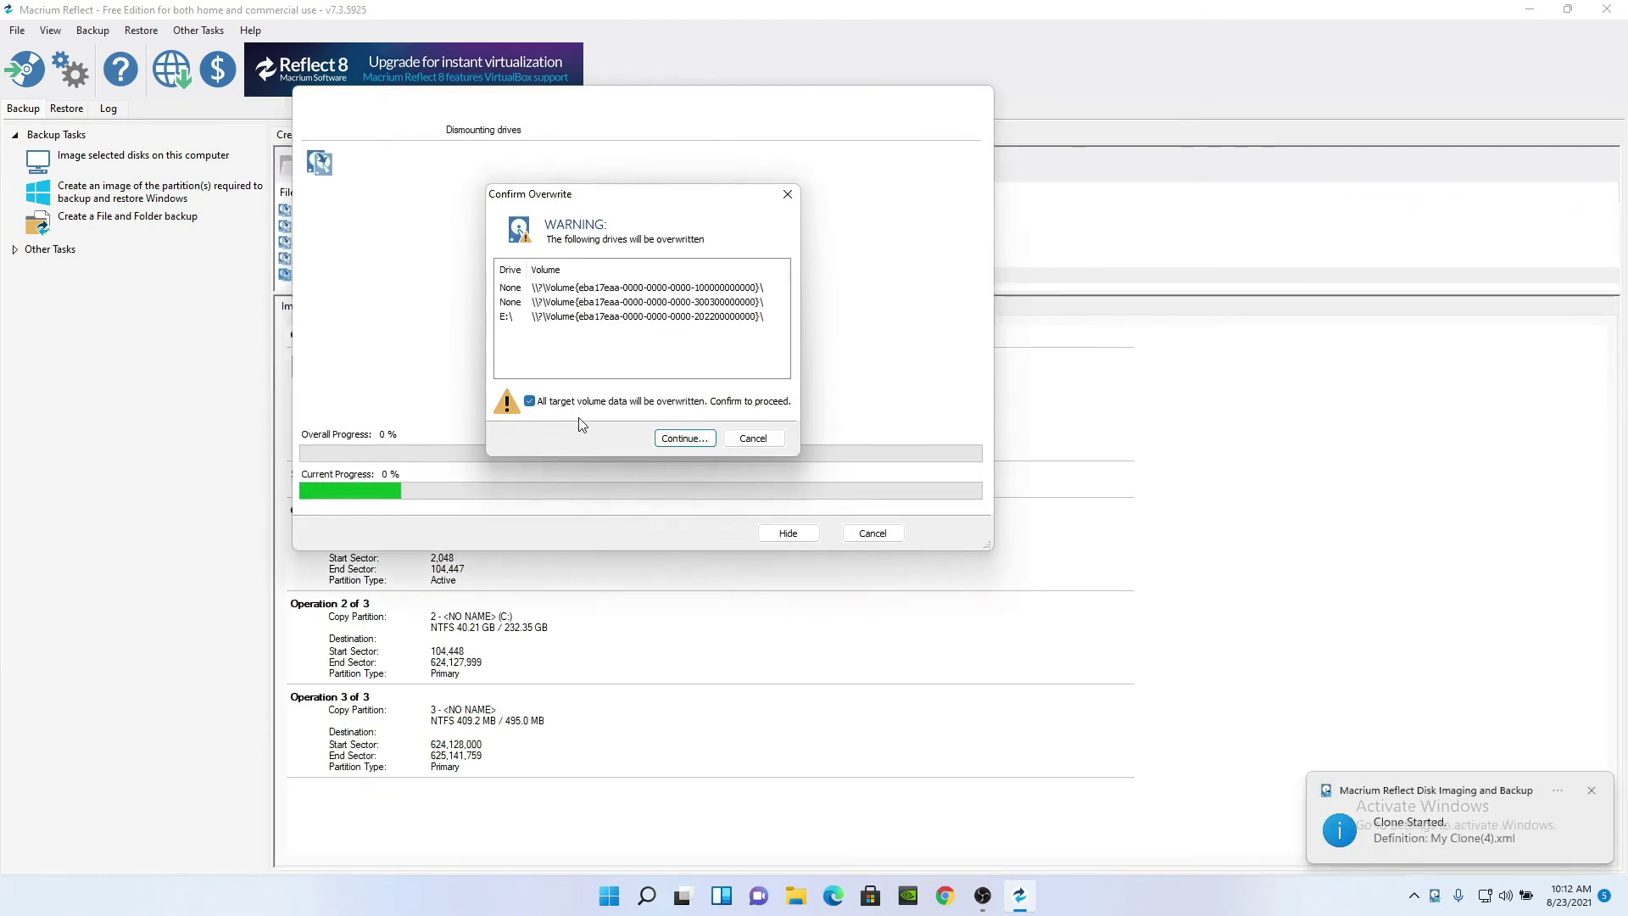
{"action": "left_click", "coordinate": [684, 439]}
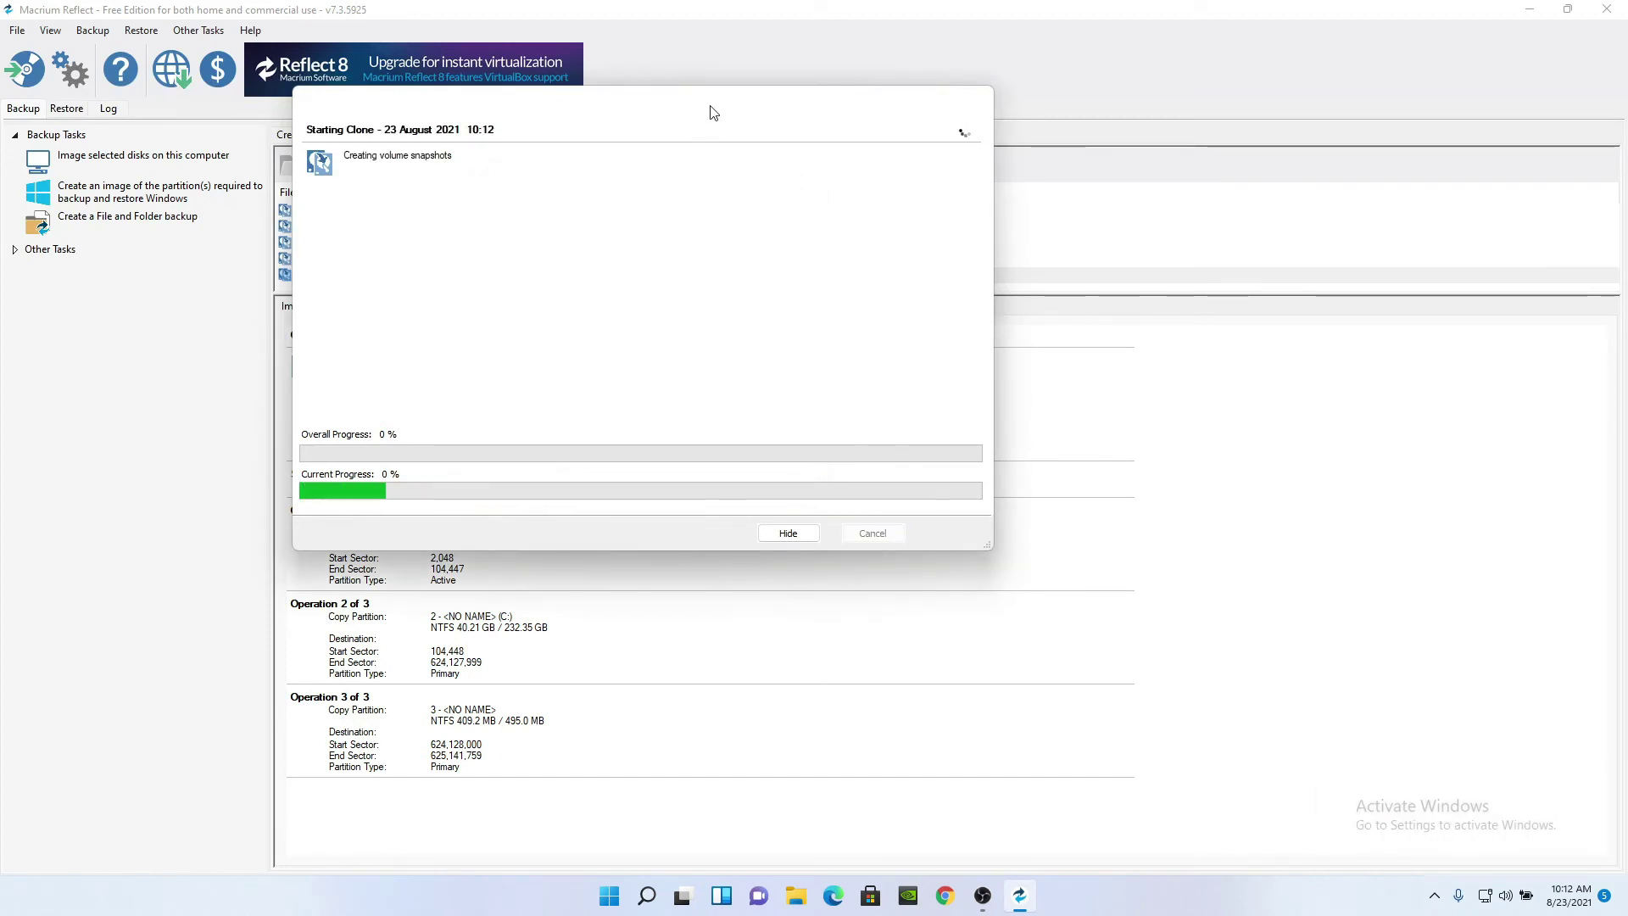
{"action": "left_click_drag", "start_coordinate": [712, 113], "coordinate": [885, 183]}
{"action": "left_click_drag", "start_coordinate": [1003, 290], "coordinate": [975, 372]}
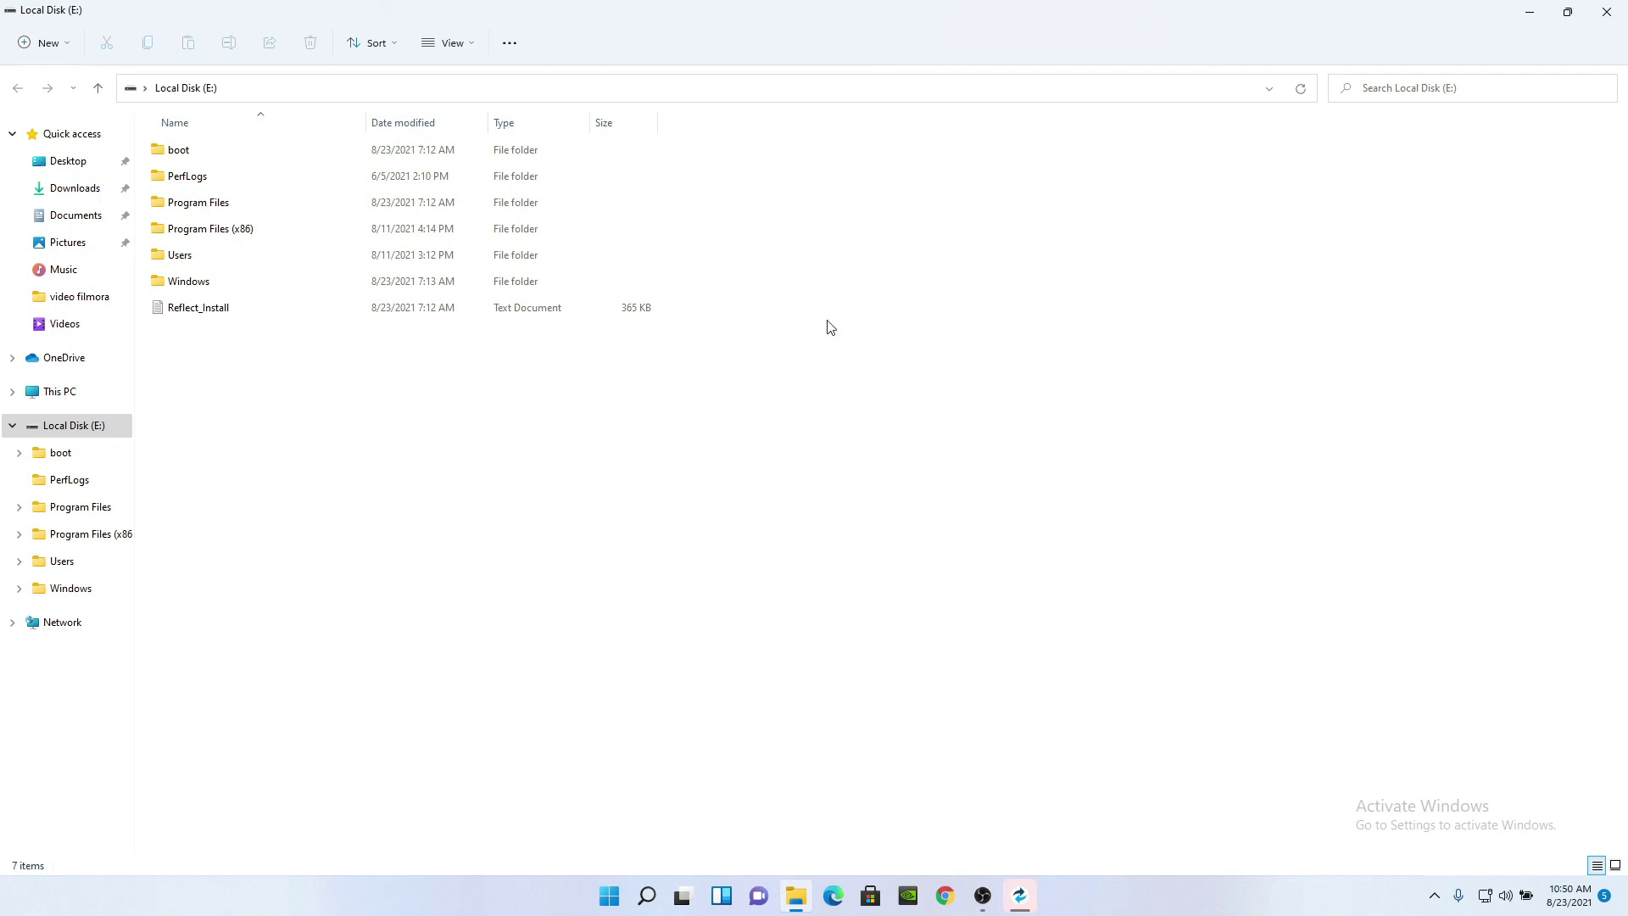
Step: Close the E: drive window, dismiss the completed clone's dialogs and exit Macrium Reflect
{"action": "left_click", "coordinate": [1606, 12]}
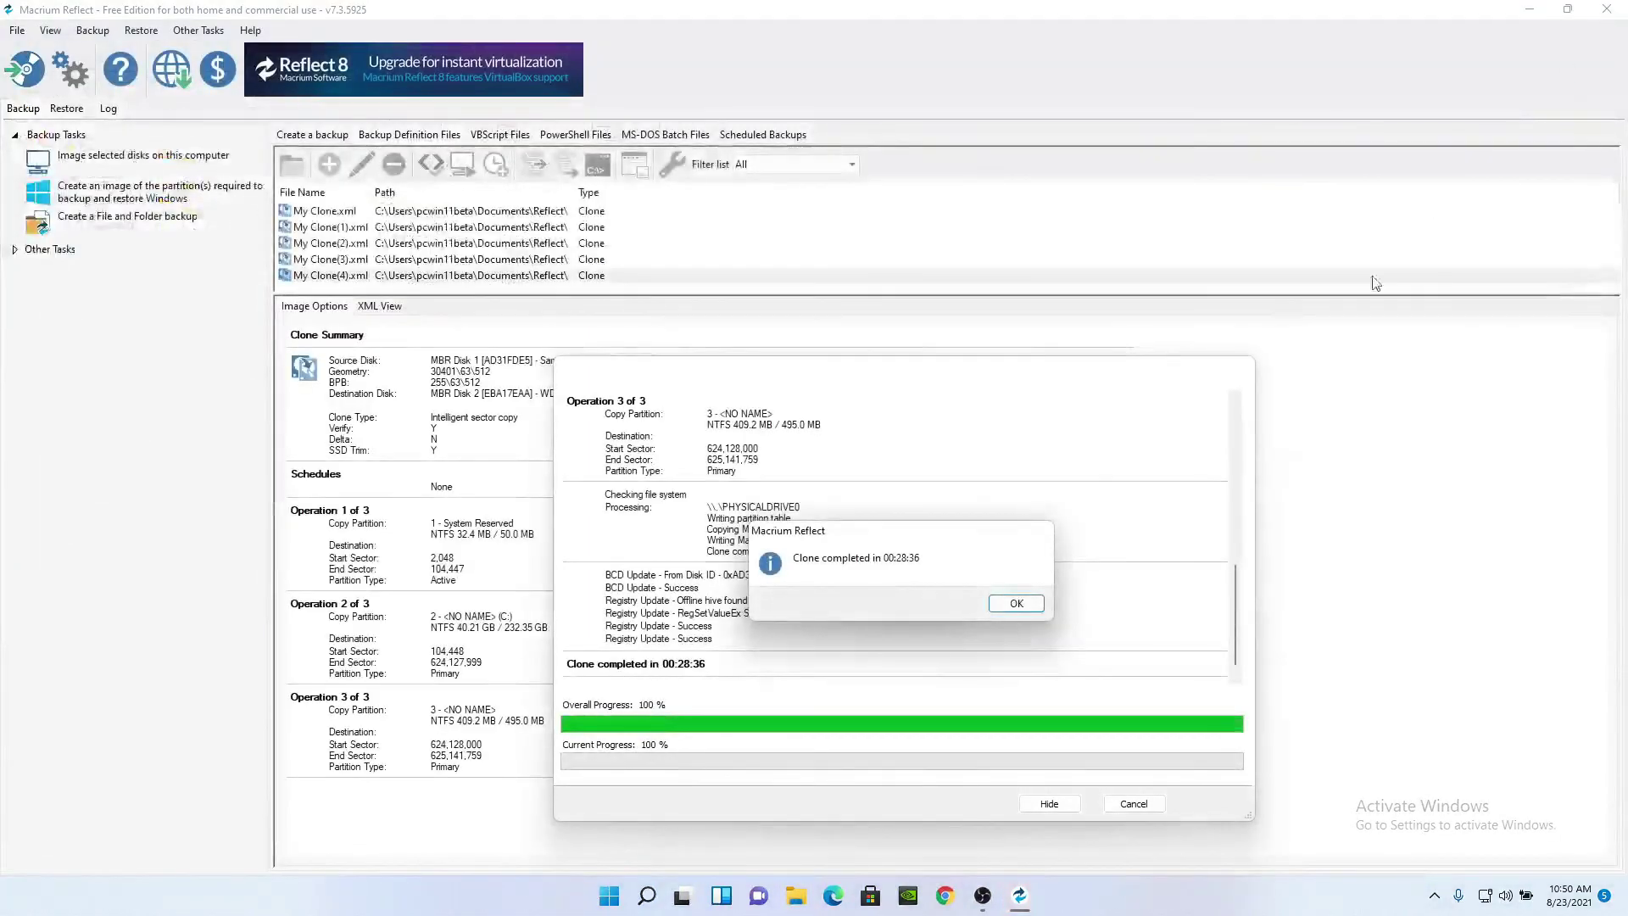
{"action": "left_click", "coordinate": [1020, 604]}
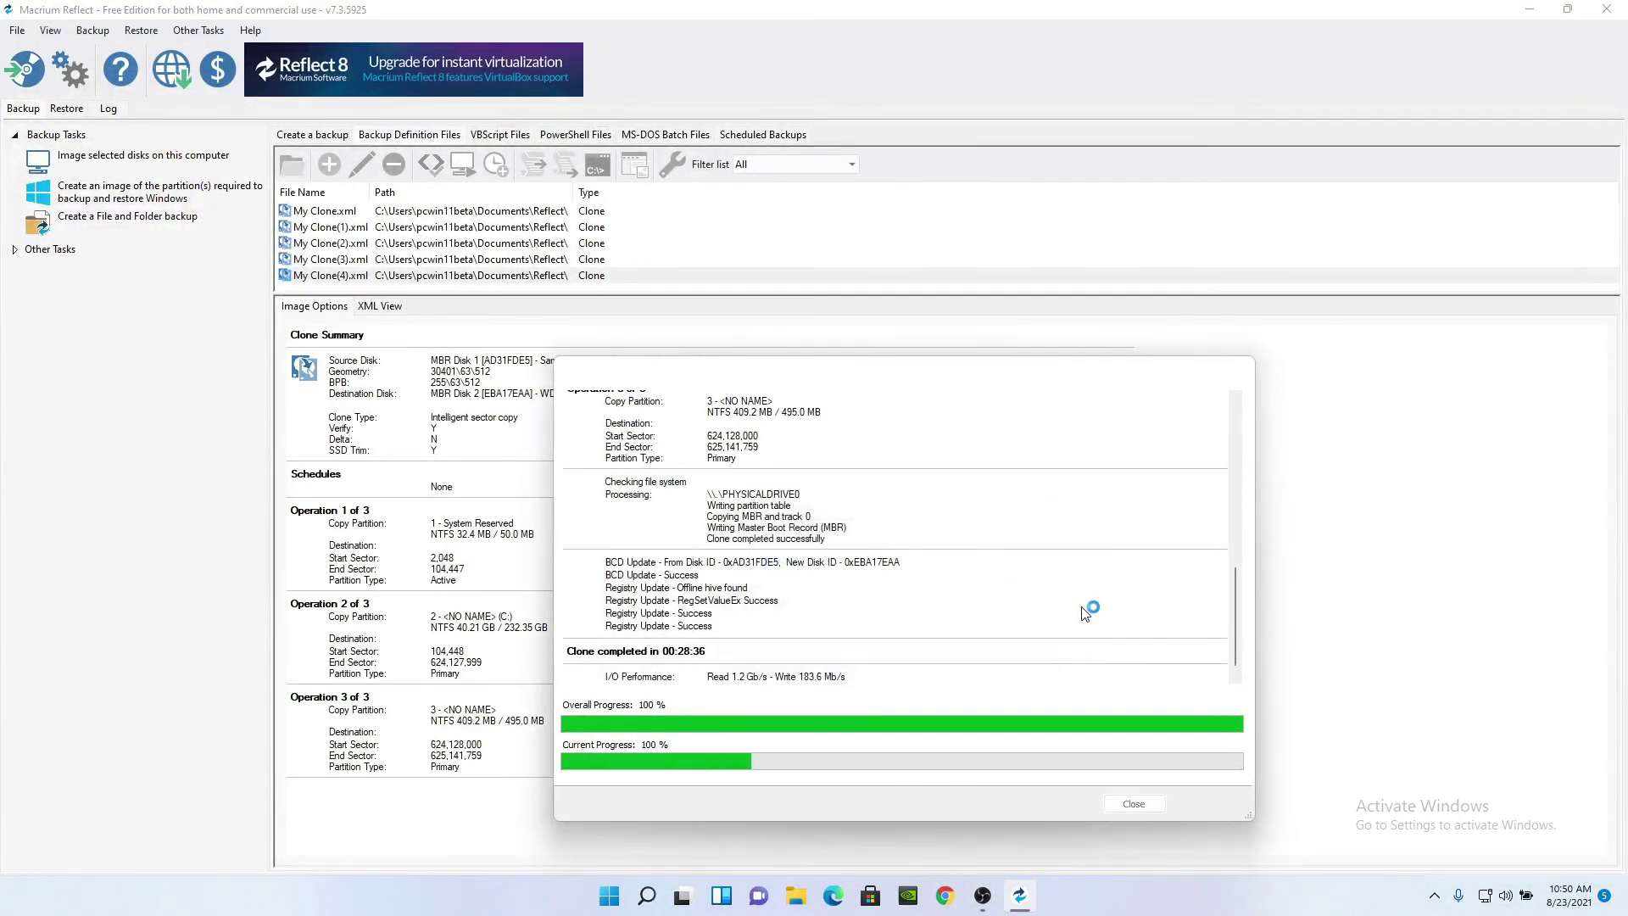
{"action": "left_click", "coordinate": [1155, 810]}
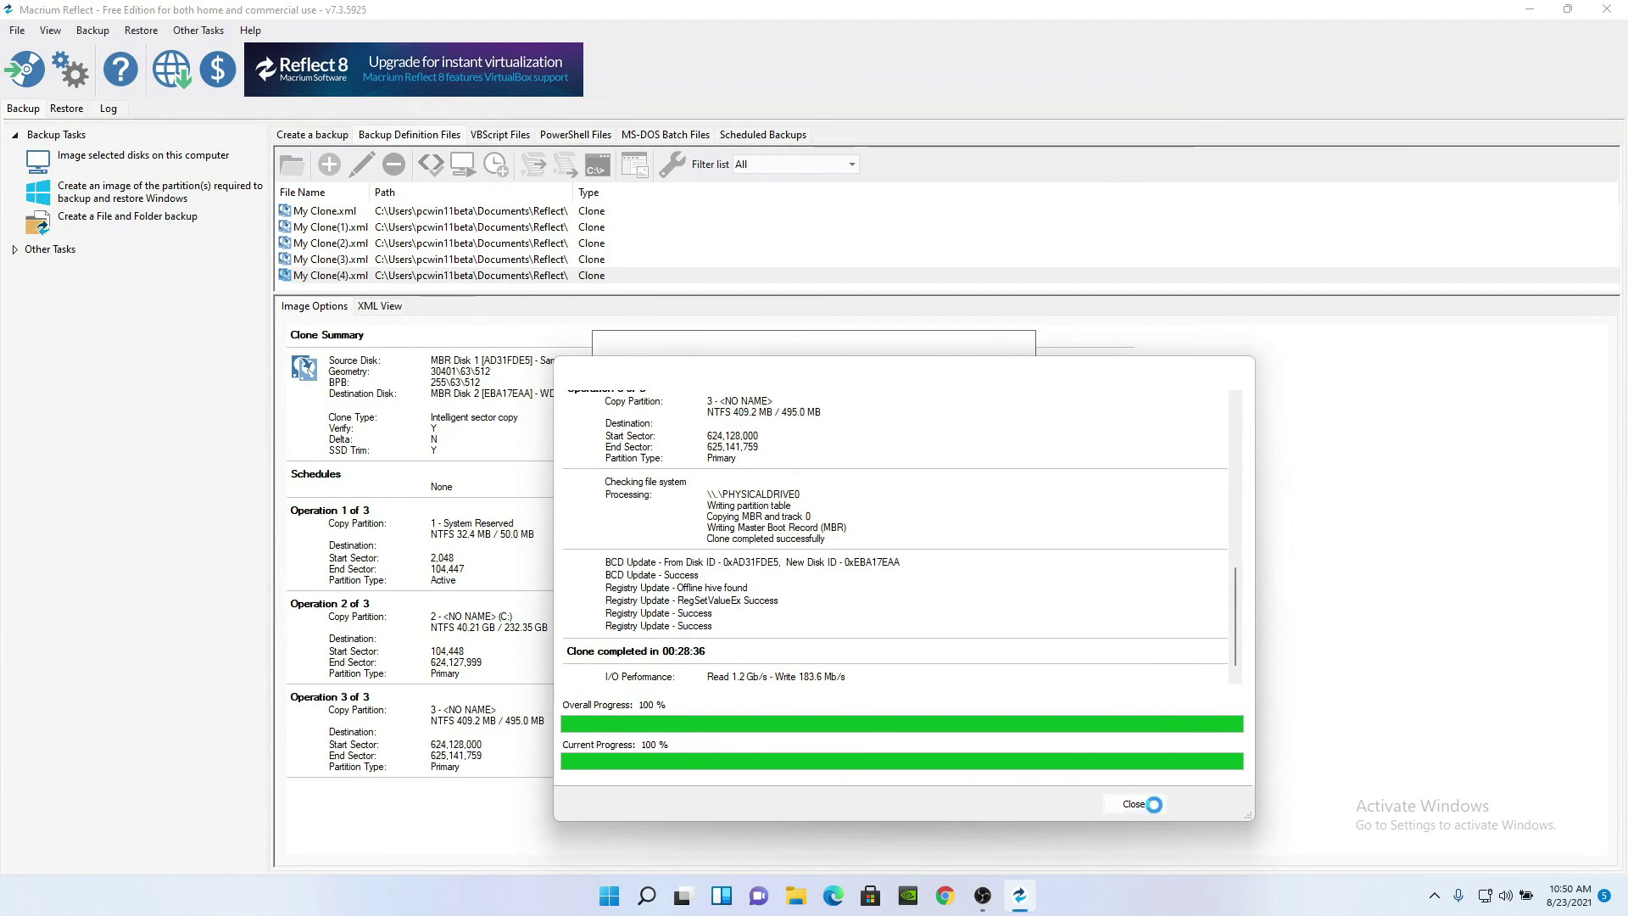
{"action": "left_click", "coordinate": [1605, 9]}
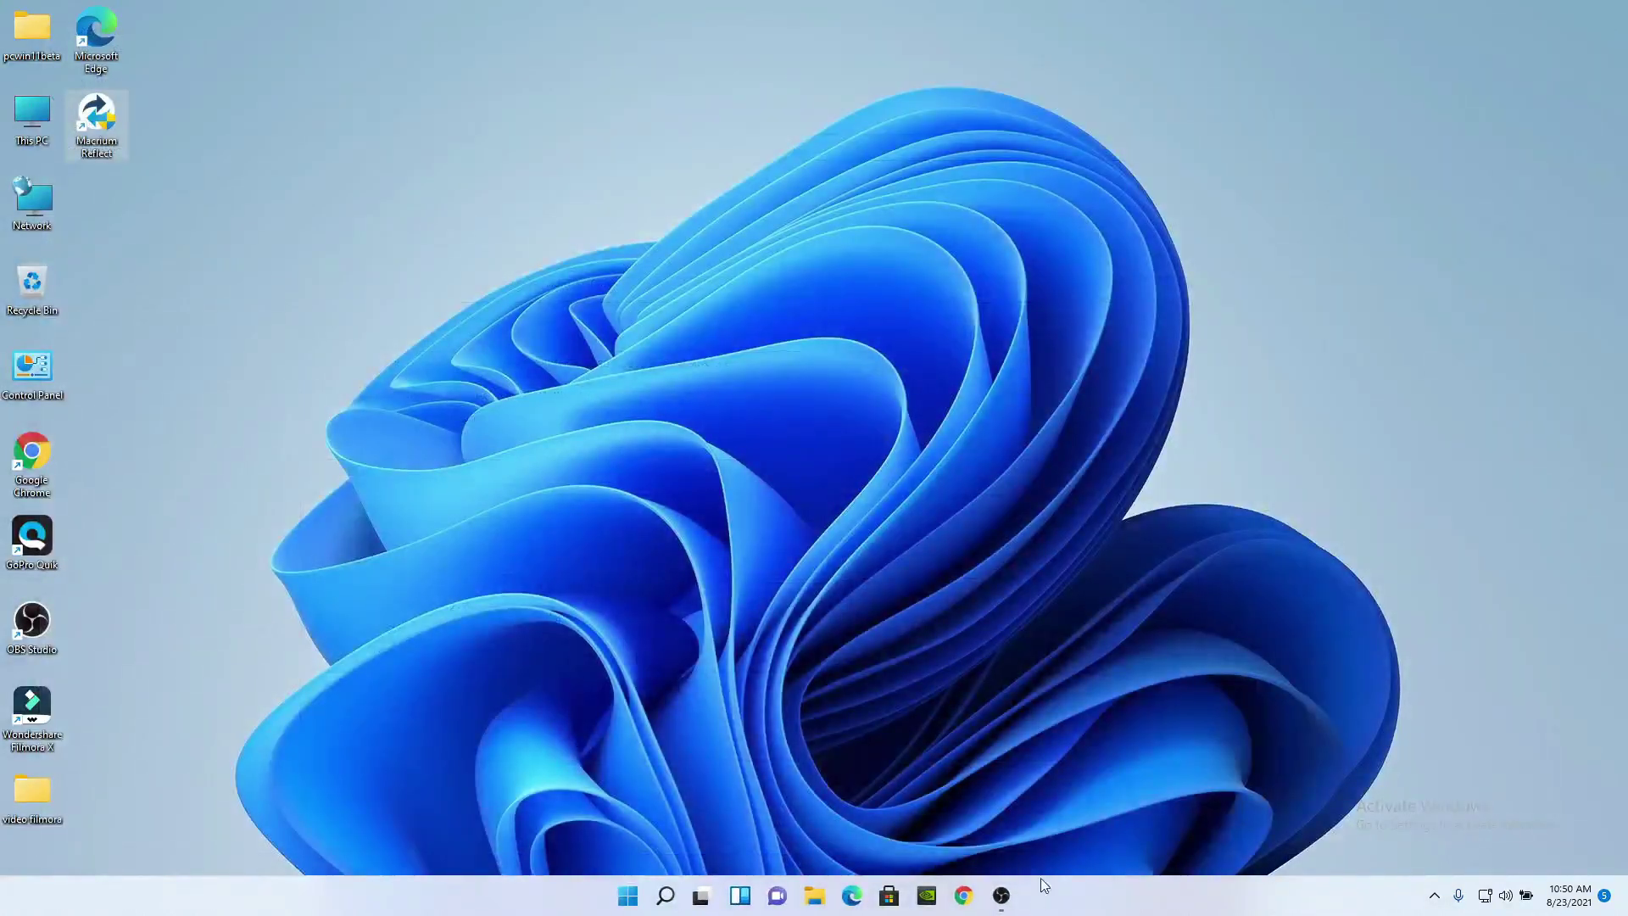